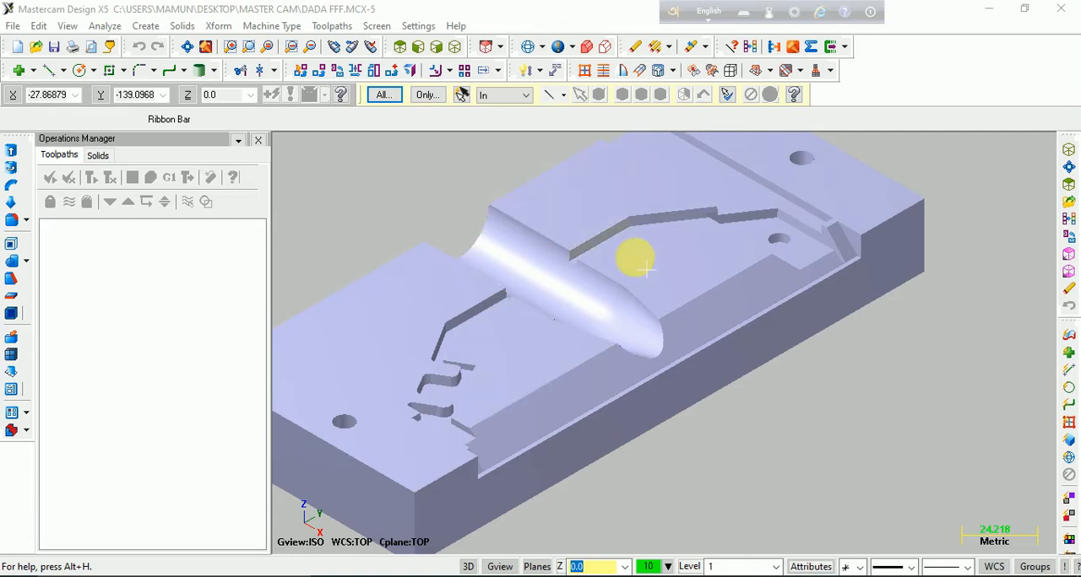
Examine the cavity plate solid up close around its tapered channel and as a whole from the top and isometric views
{"action": "scroll", "coordinate": [383, 363], "scroll_direction": "up", "scroll_amount": 5}
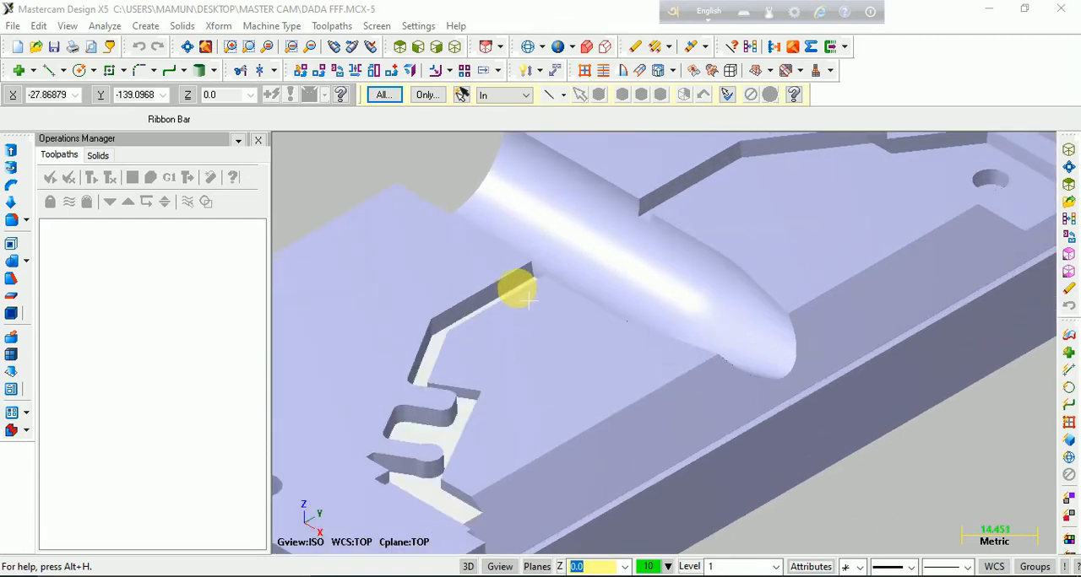
{"action": "scroll", "coordinate": [533, 294], "scroll_direction": "down", "scroll_amount": 8}
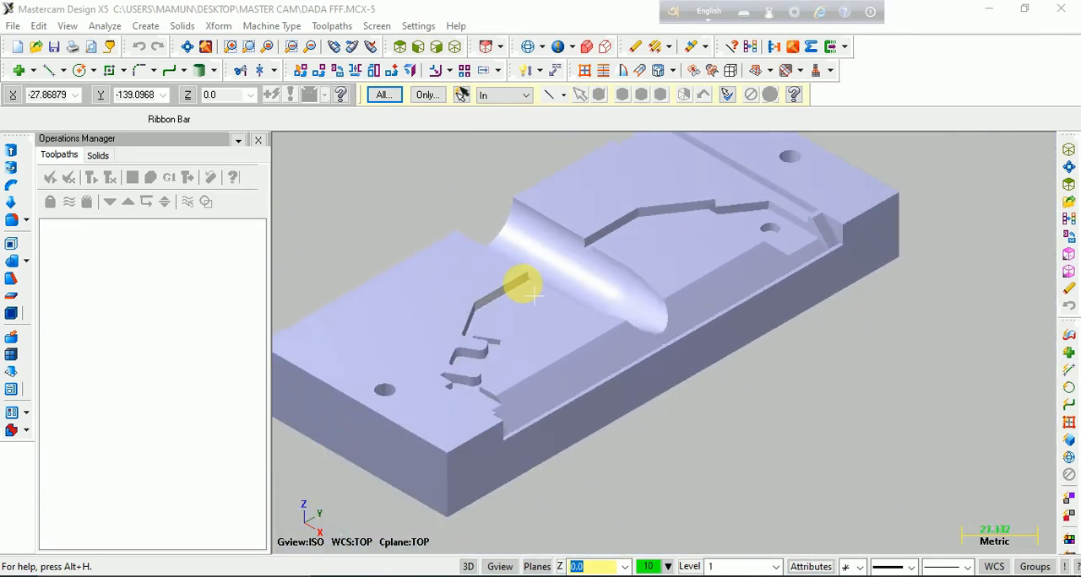
{"action": "middle_click_drag", "start_coordinate": [538, 277], "coordinate": [550, 332]}
{"action": "scroll", "coordinate": [873, 453], "scroll_direction": "down", "scroll_amount": 8}
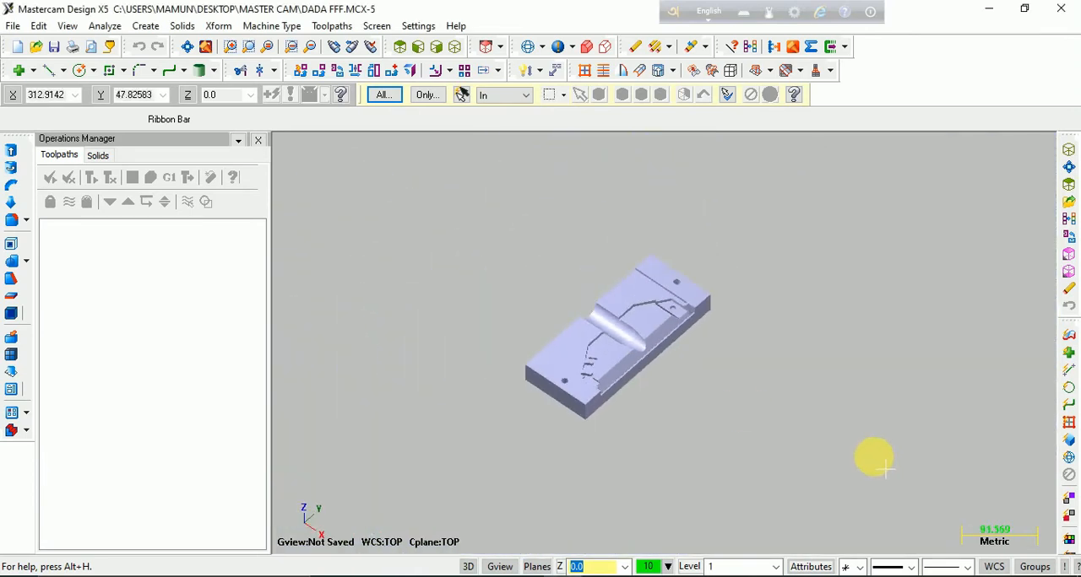
{"action": "scroll", "coordinate": [545, 233], "scroll_direction": "up", "scroll_amount": 6}
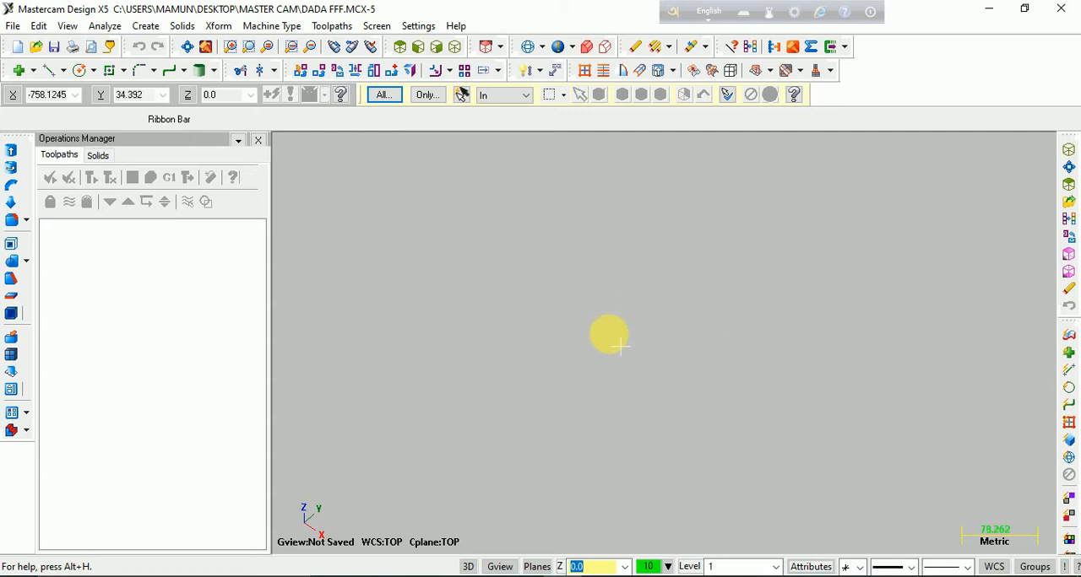
{"action": "left_click", "coordinate": [191, 49]}
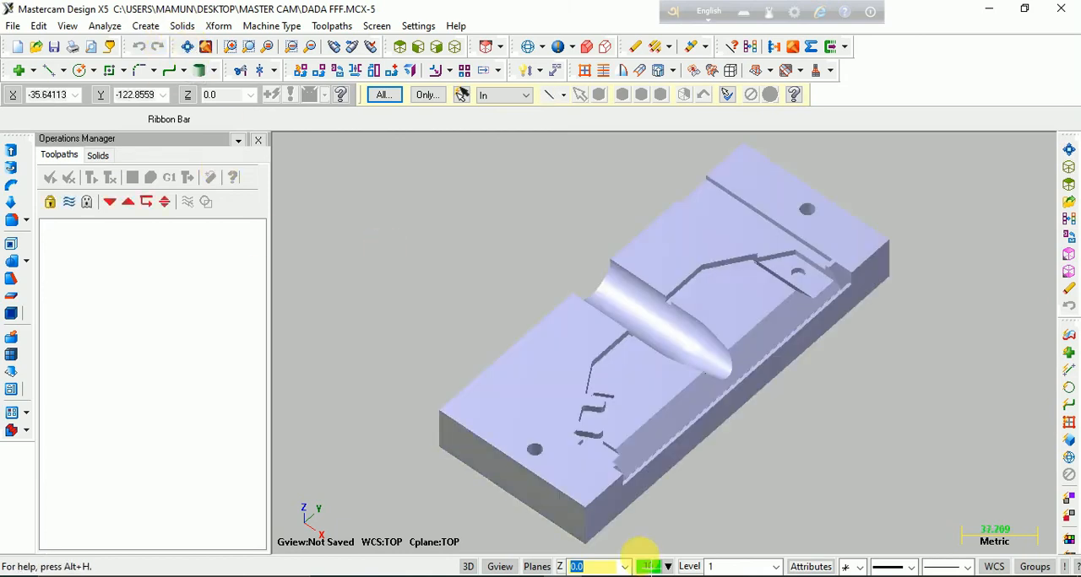
{"action": "scroll", "coordinate": [754, 381], "scroll_direction": "down", "scroll_amount": 4}
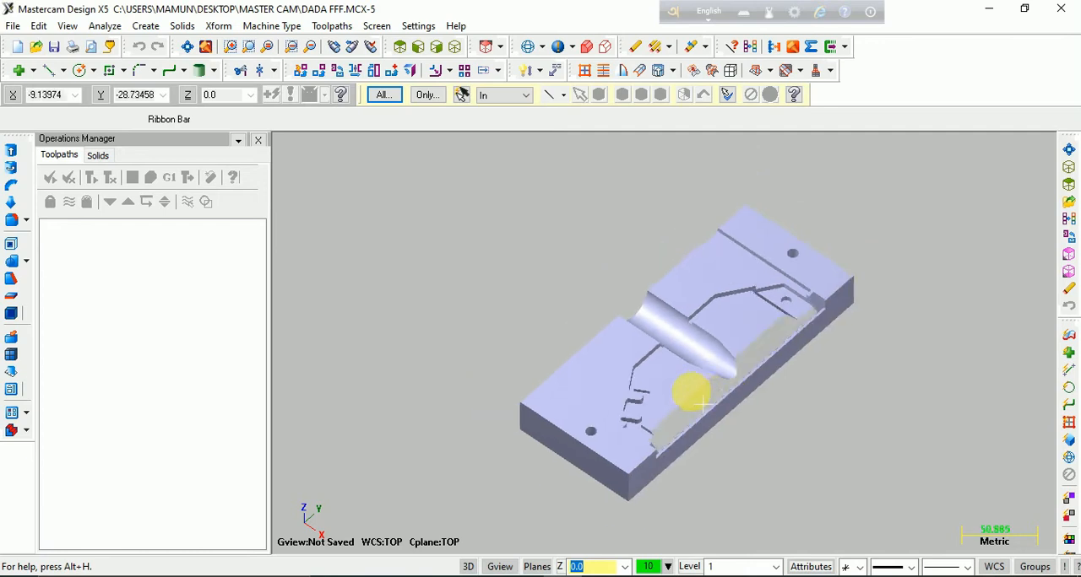
{"action": "scroll", "coordinate": [694, 358], "scroll_direction": "up", "scroll_amount": 10}
{"action": "scroll", "coordinate": [697, 314], "scroll_direction": "up", "scroll_amount": 6}
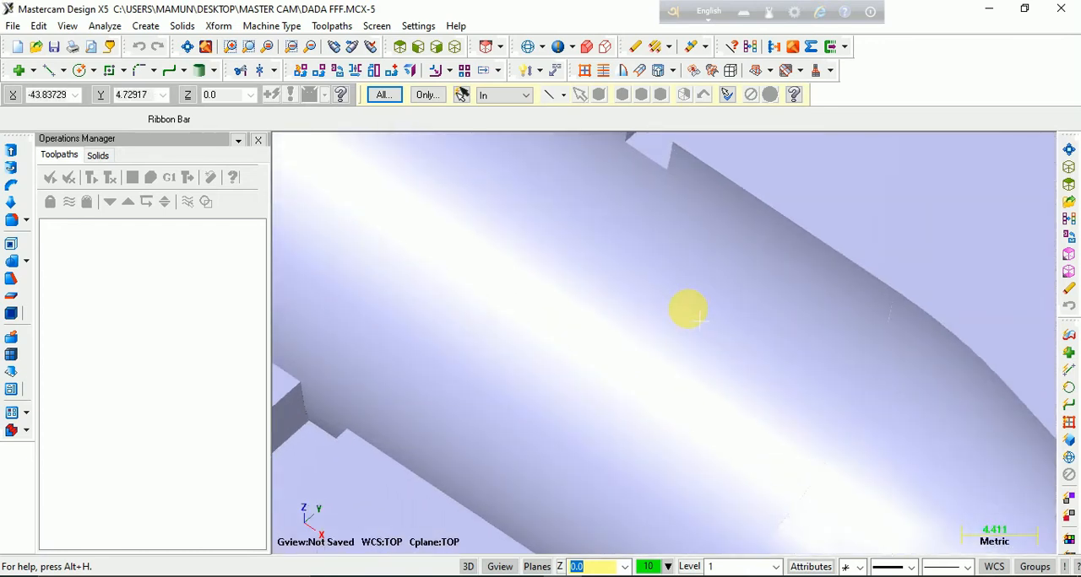
{"action": "scroll", "coordinate": [692, 315], "scroll_direction": "down", "scroll_amount": 5}
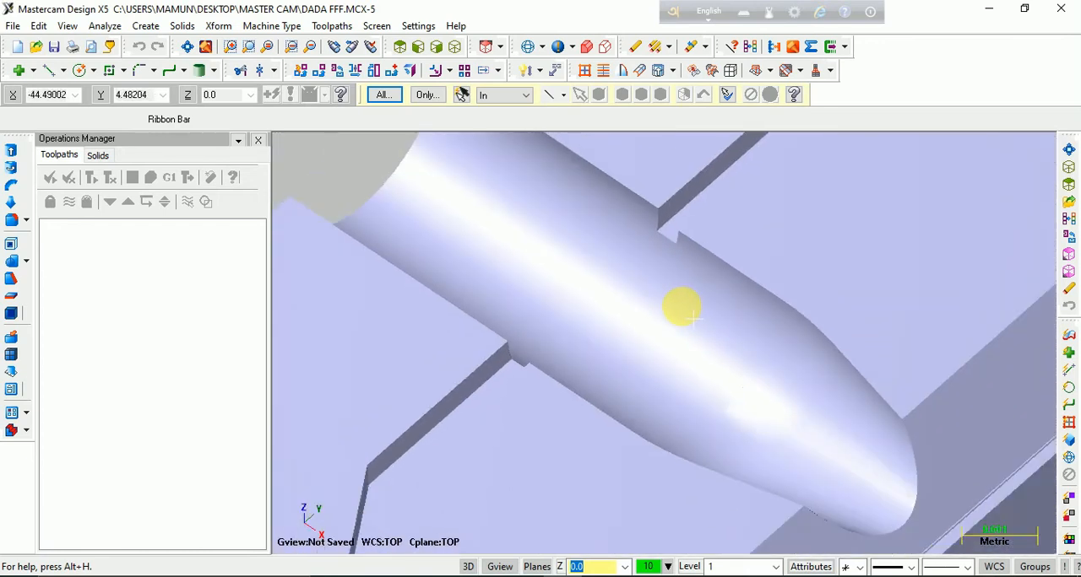
{"action": "scroll", "coordinate": [690, 314], "scroll_direction": "down", "scroll_amount": 2}
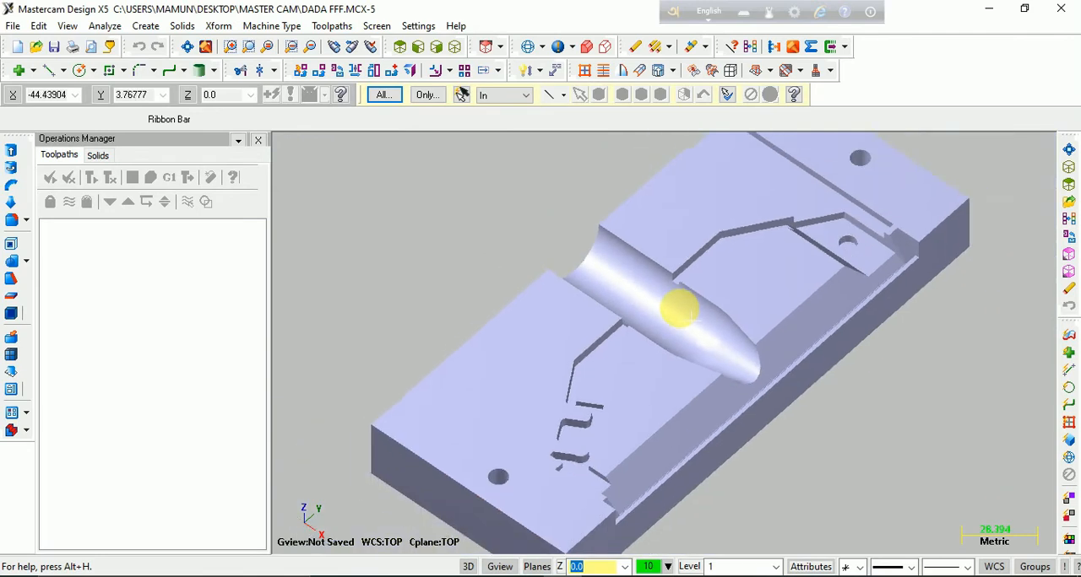
{"action": "left_click", "coordinate": [202, 49]}
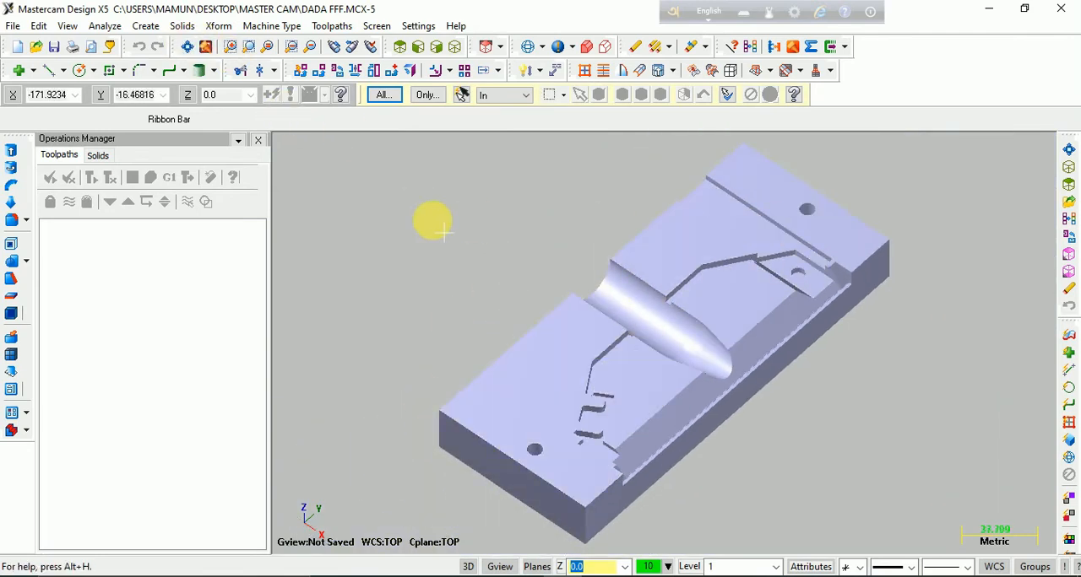
{"action": "left_click", "coordinate": [399, 48]}
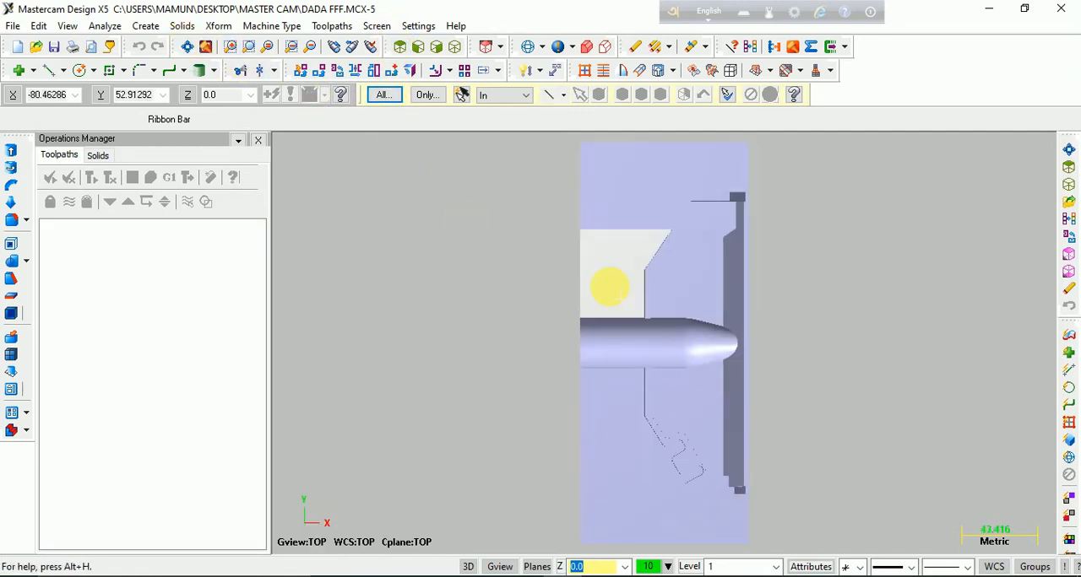
{"action": "left_click", "coordinate": [454, 49]}
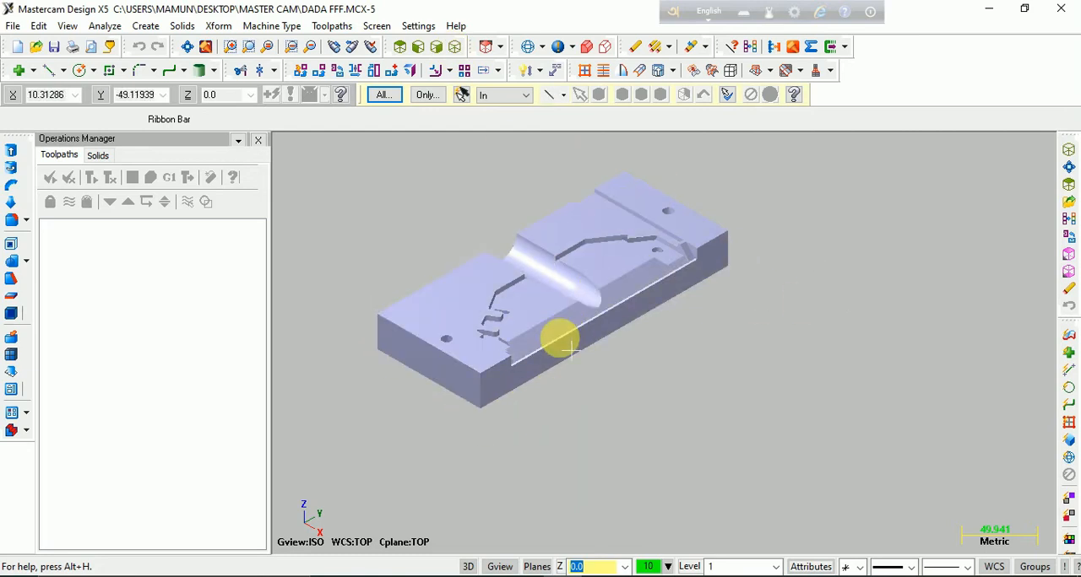
Display the coordinate axes, examine the origin's location relative to the tapered channel's tip, and hide the axes
{"action": "key", "text": "F9"}
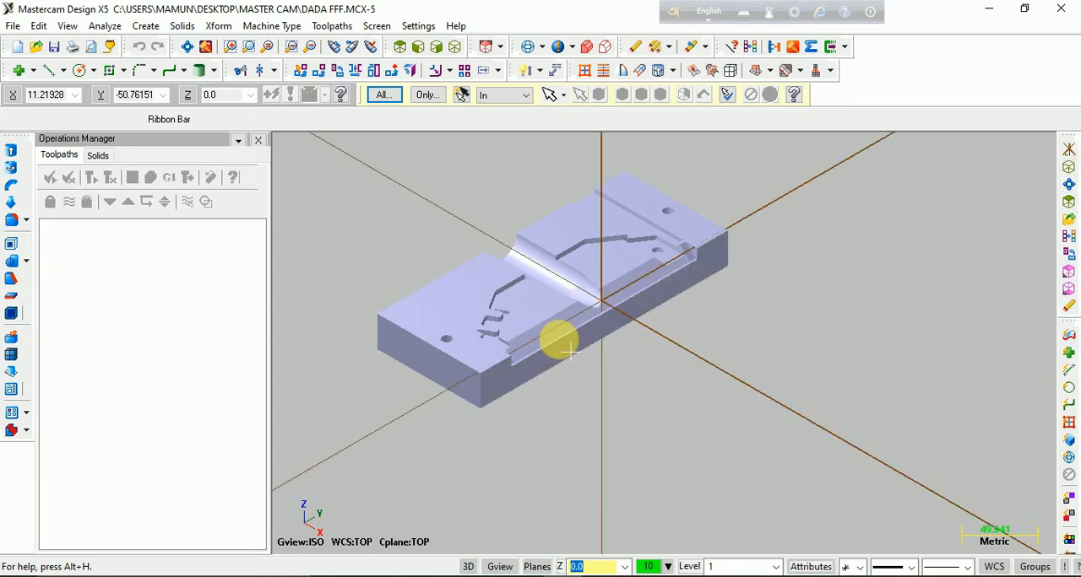
{"action": "scroll", "coordinate": [582, 334], "scroll_direction": "up", "scroll_amount": 6}
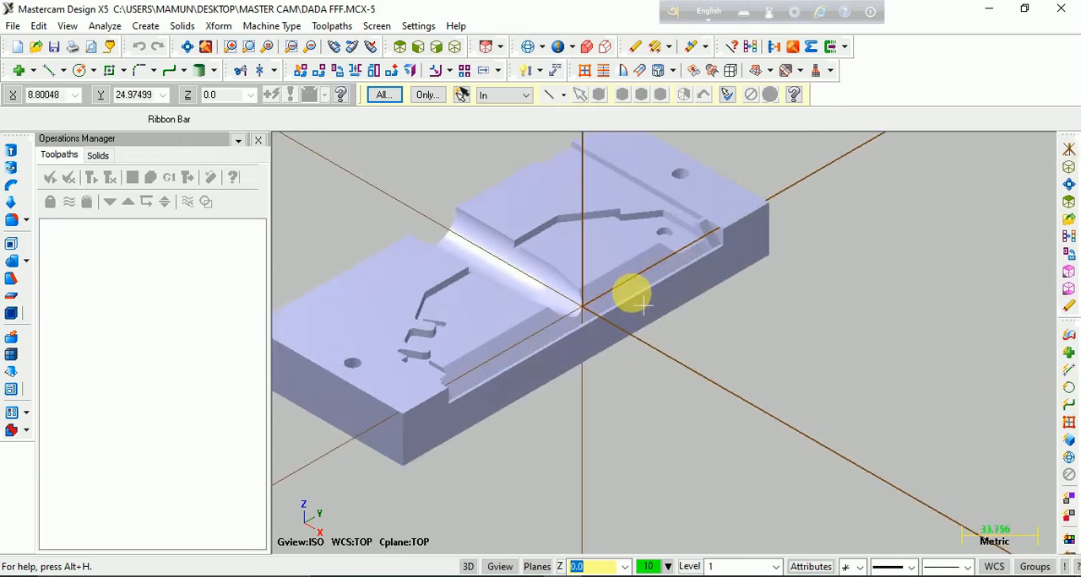
{"action": "mouse_move", "coordinate": [588, 338]}
{"action": "middle_mouse_down"}
{"action": "mouse_move", "coordinate": [635, 314]}
{"action": "mouse_move", "coordinate": [559, 298]}
{"action": "mouse_move", "coordinate": [540, 371]}
{"action": "mouse_move", "coordinate": [598, 417]}
{"action": "middle_mouse_up"}
{"action": "scroll", "coordinate": [596, 416], "scroll_direction": "up", "scroll_amount": 6}
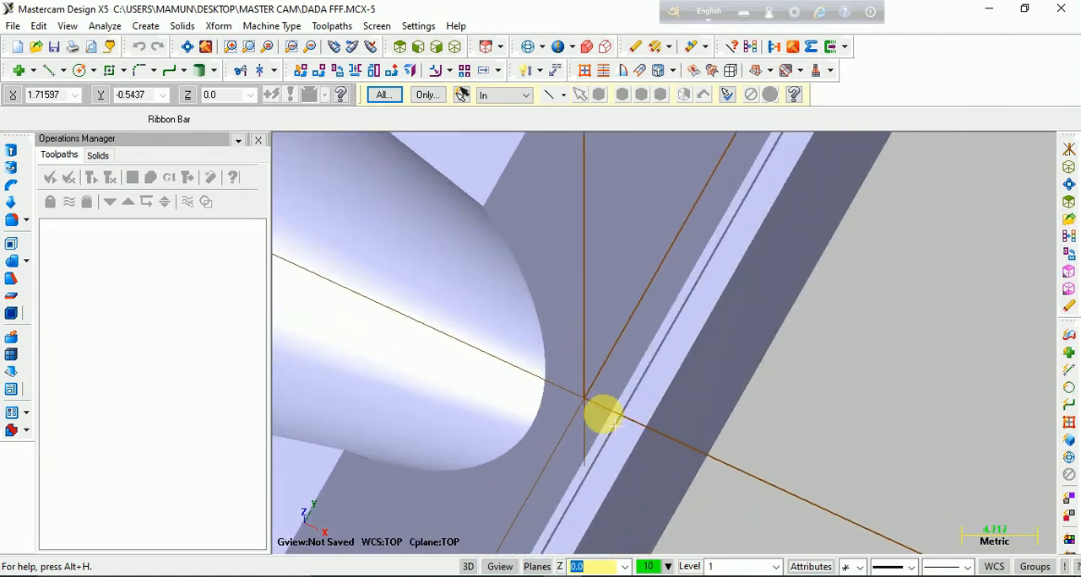
{"action": "scroll", "coordinate": [602, 408], "scroll_direction": "up", "scroll_amount": 2}
{"action": "scroll", "coordinate": [603, 388], "scroll_direction": "down", "scroll_amount": 6}
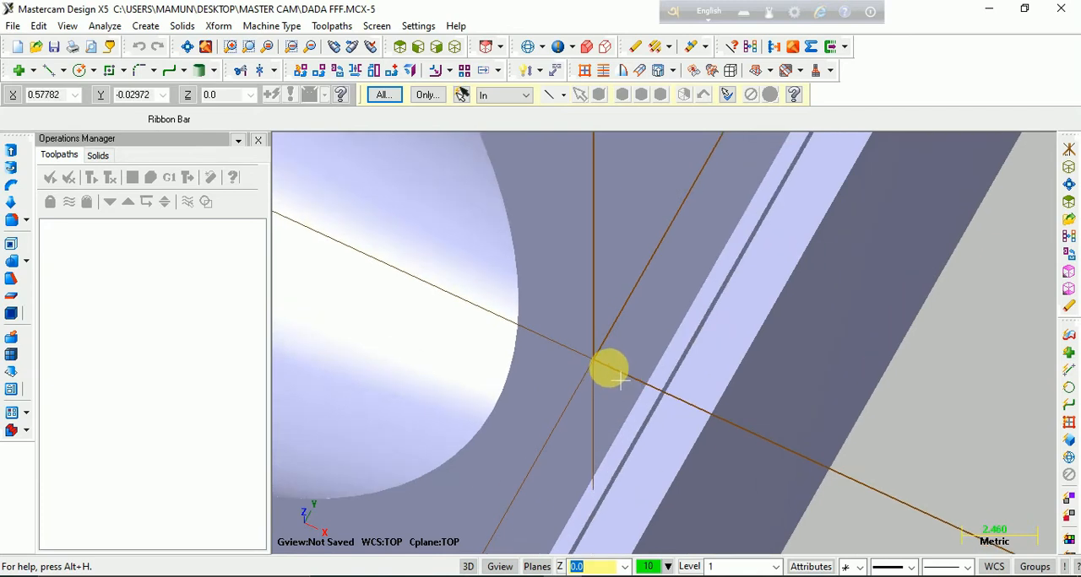
{"action": "scroll", "coordinate": [667, 395], "scroll_direction": "down", "scroll_amount": 5}
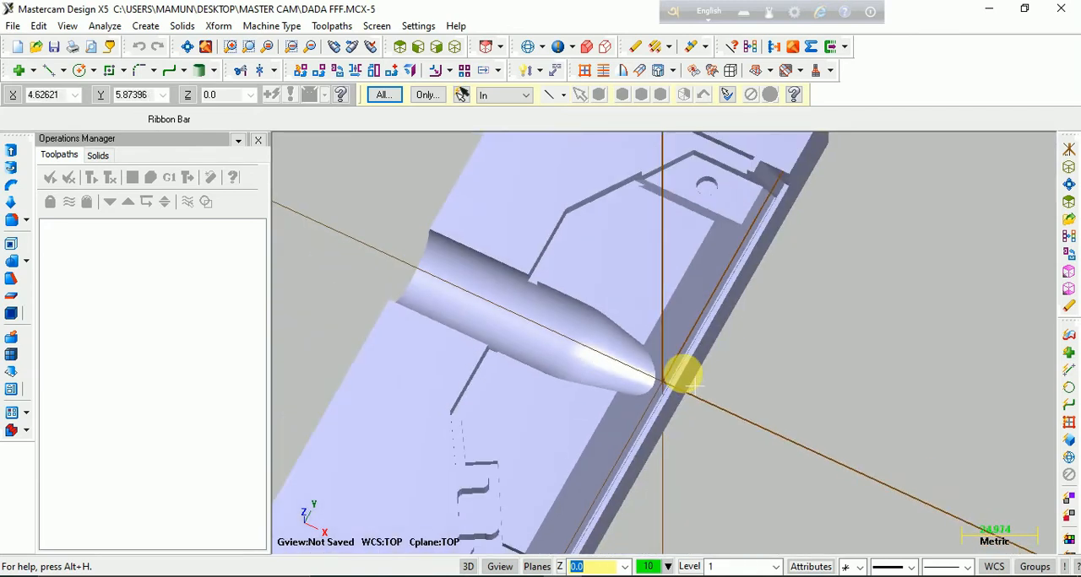
{"action": "scroll", "coordinate": [663, 355], "scroll_direction": "up", "scroll_amount": 2}
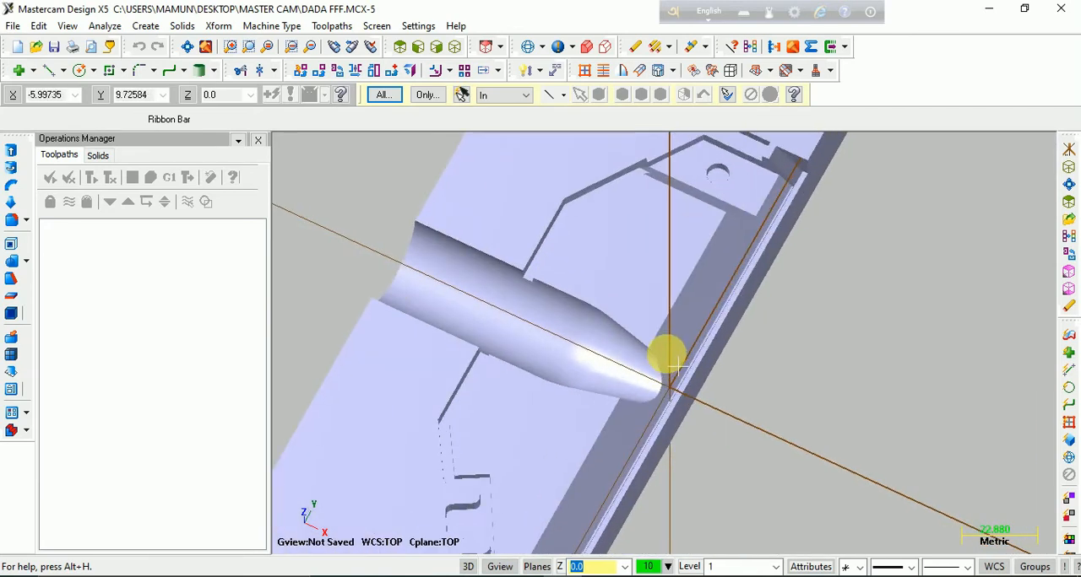
{"action": "scroll", "coordinate": [667, 354], "scroll_direction": "down", "scroll_amount": 4}
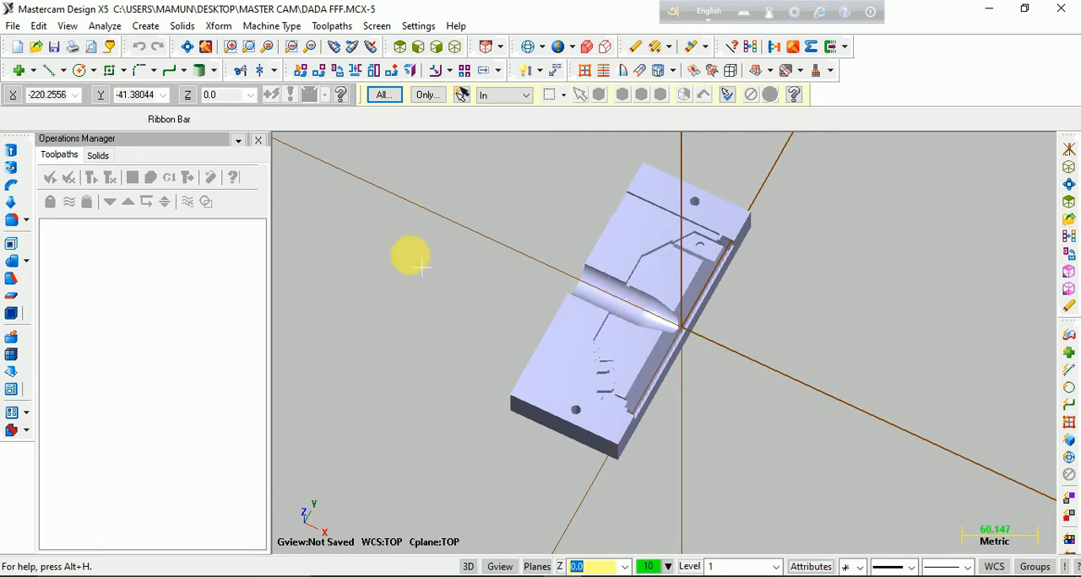
{"action": "key", "text": "F9"}
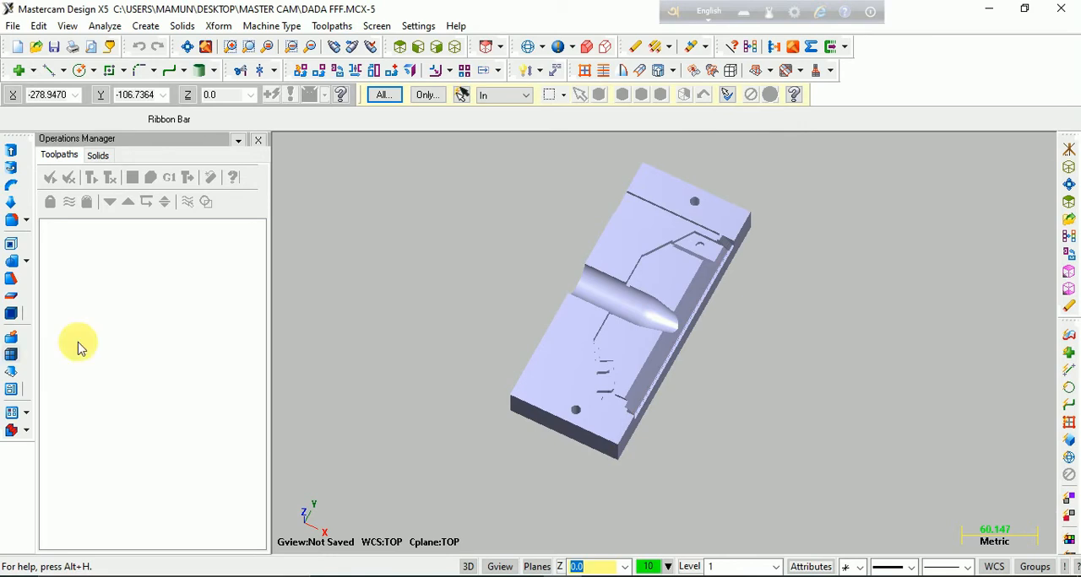
Examine the whole plate from rotated, top and isometric views and check its two large upper faces
{"action": "middle_click_drag", "start_coordinate": [475, 333], "coordinate": [541, 364]}
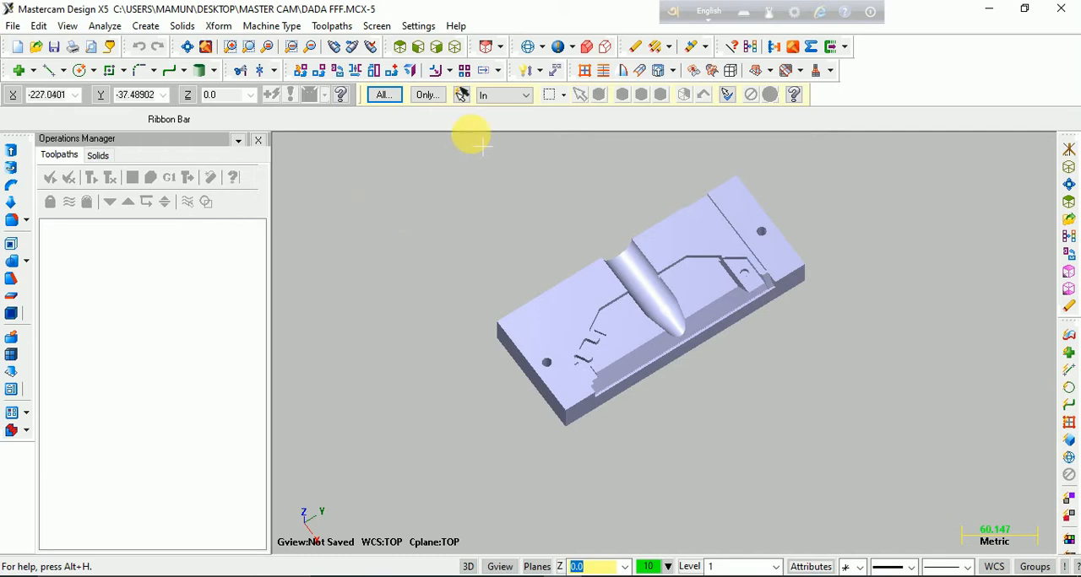
{"action": "left_click", "coordinate": [455, 48]}
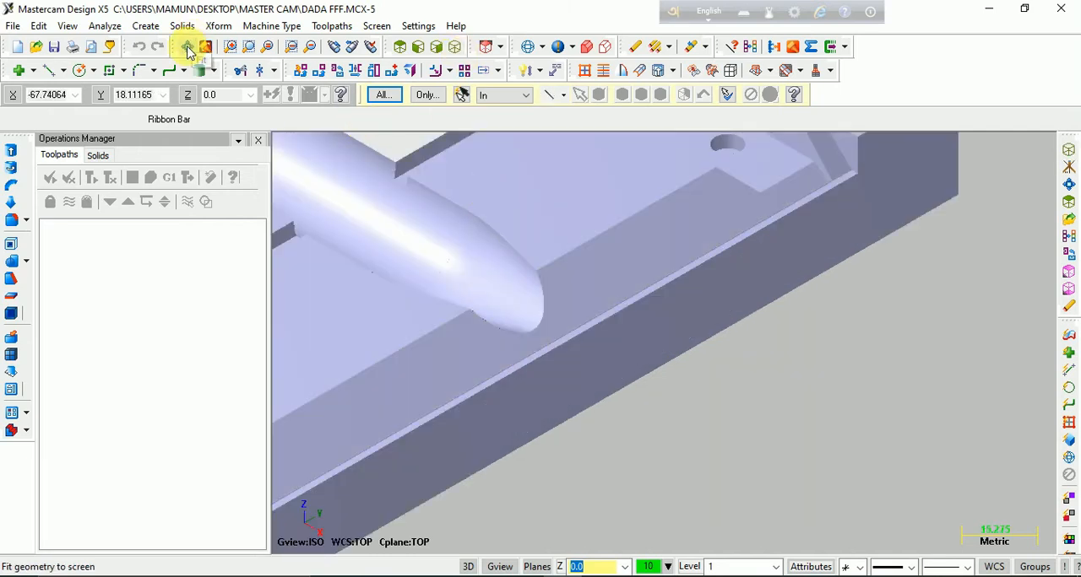
{"action": "left_click", "coordinate": [187, 47]}
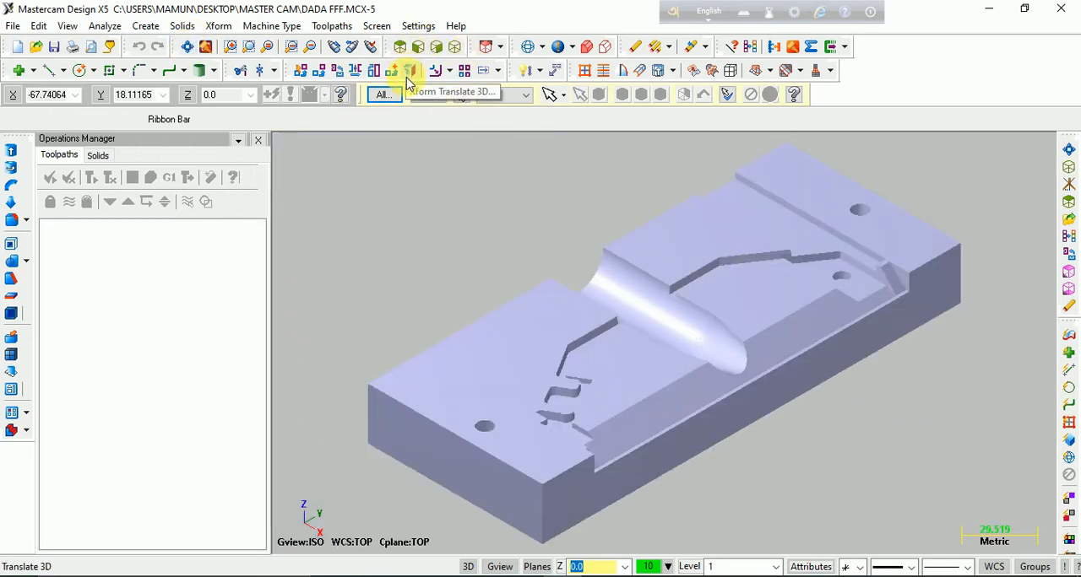
{"action": "left_click", "coordinate": [400, 48]}
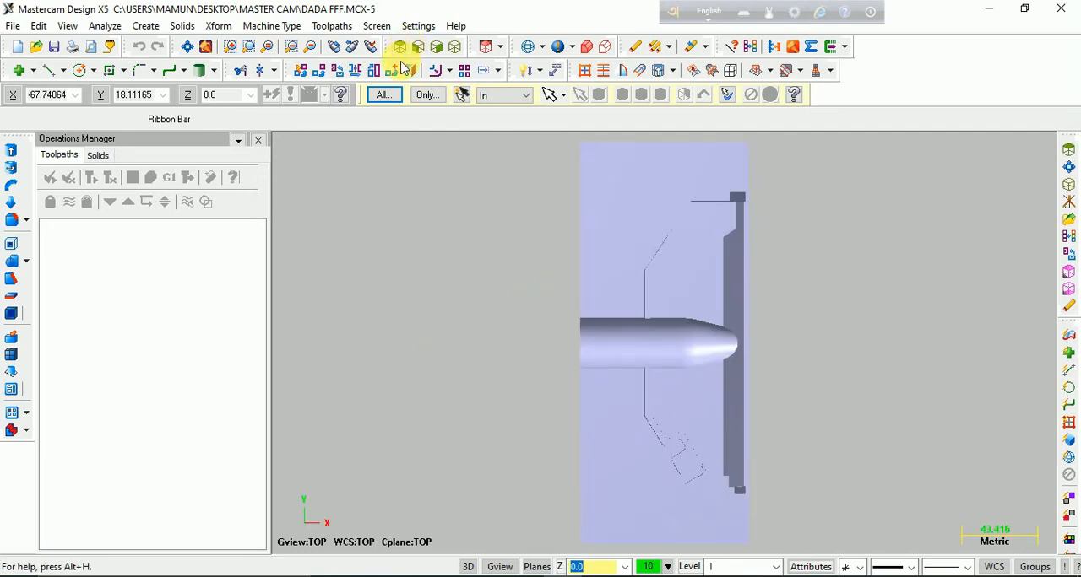
{"action": "left_click", "coordinate": [455, 47]}
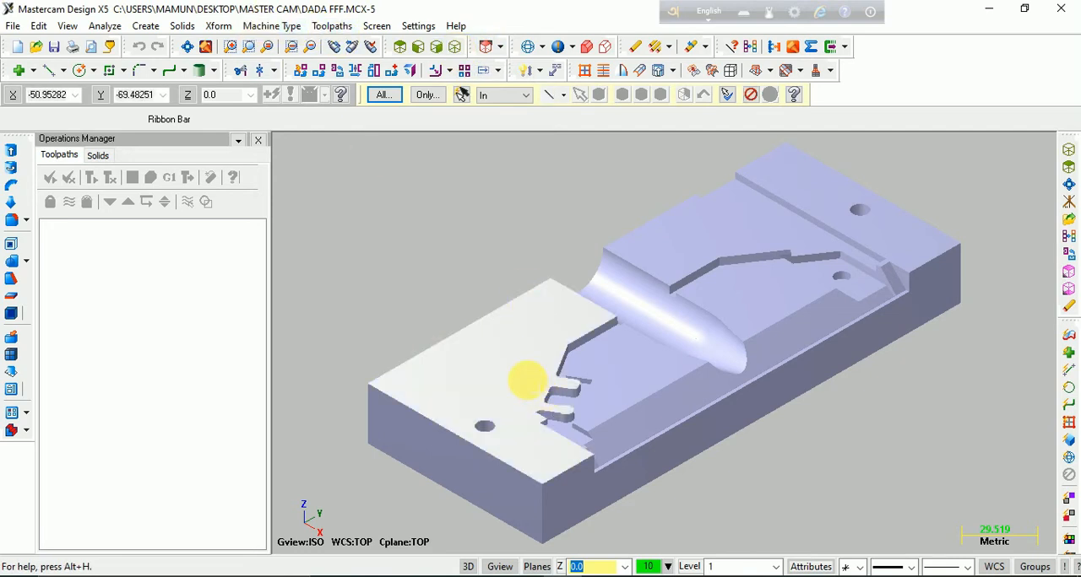
{"action": "left_click", "coordinate": [515, 353]}
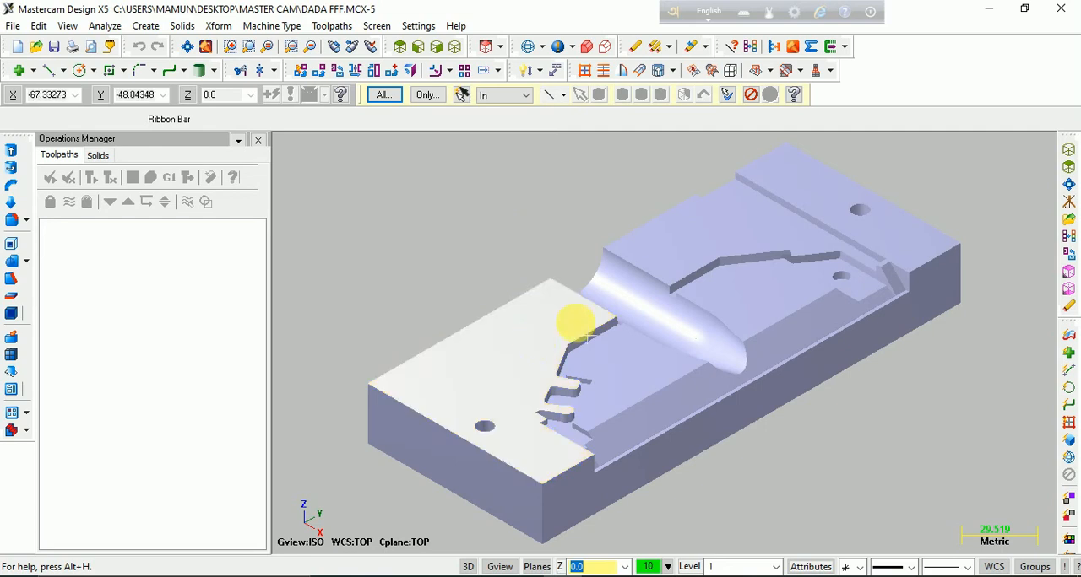
{"action": "left_click", "coordinate": [691, 243]}
{"action": "left_click", "coordinate": [749, 45]}
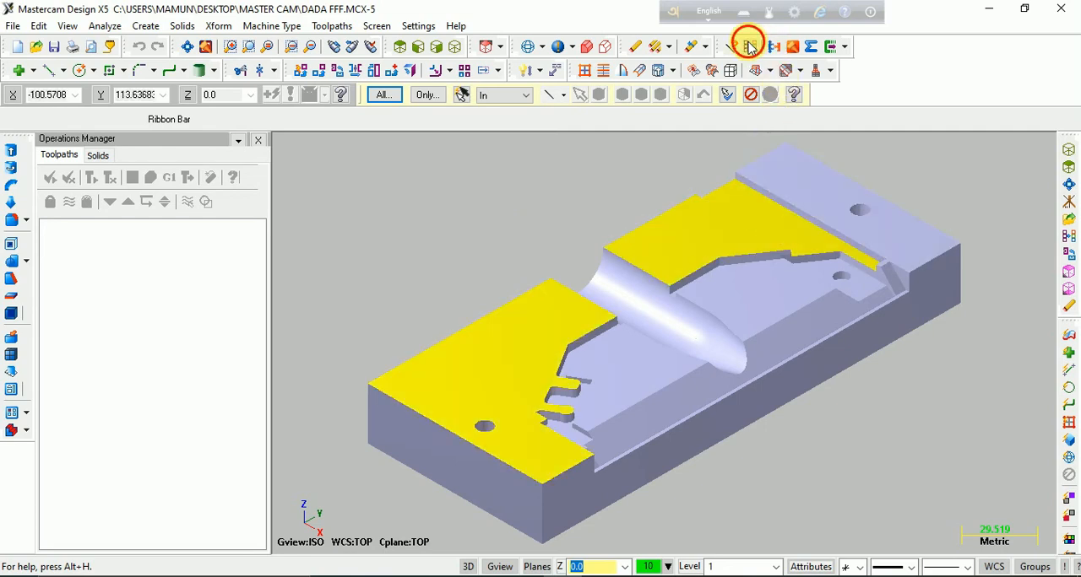
Set the machine type to the default router
{"action": "left_click", "coordinate": [270, 26]}
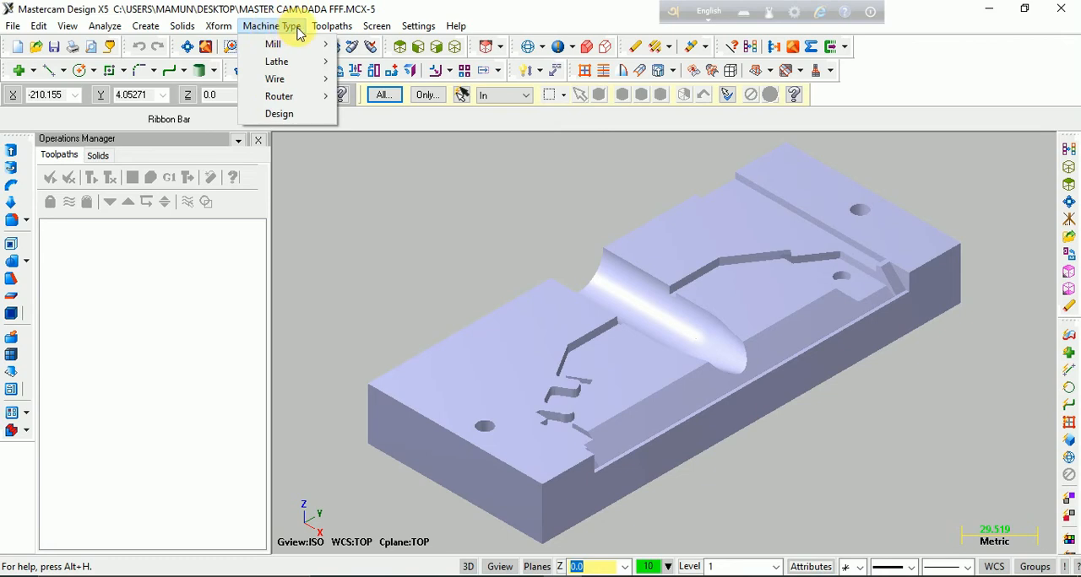
{"action": "mouse_move", "coordinate": [295, 82]}
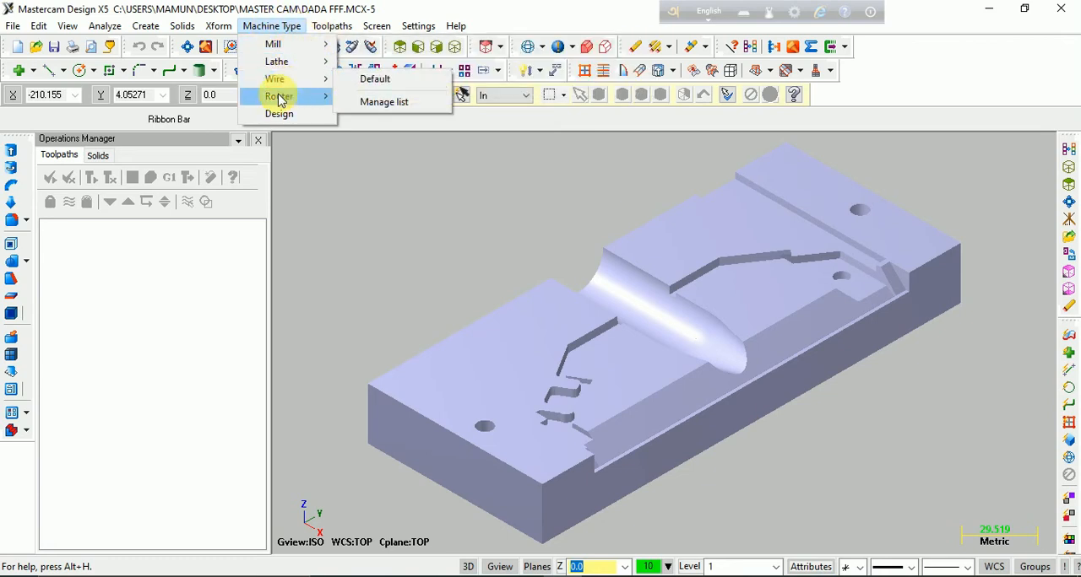
{"action": "mouse_move", "coordinate": [306, 100]}
{"action": "left_click", "coordinate": [378, 96]}
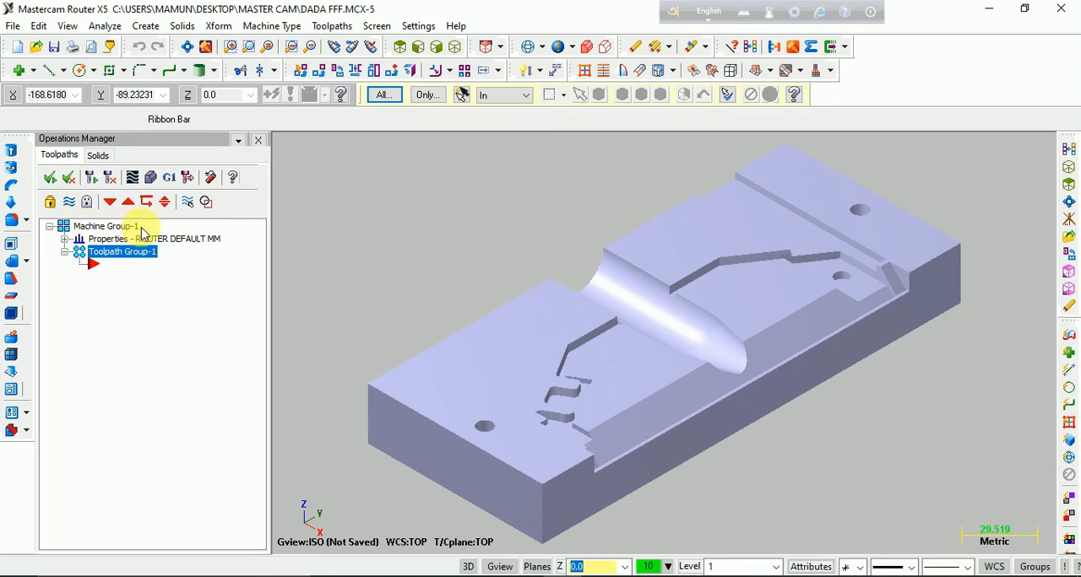
Define rectangular stock from the bounding box of all entities, creating points at the box corners
{"action": "left_click", "coordinate": [65, 239]}
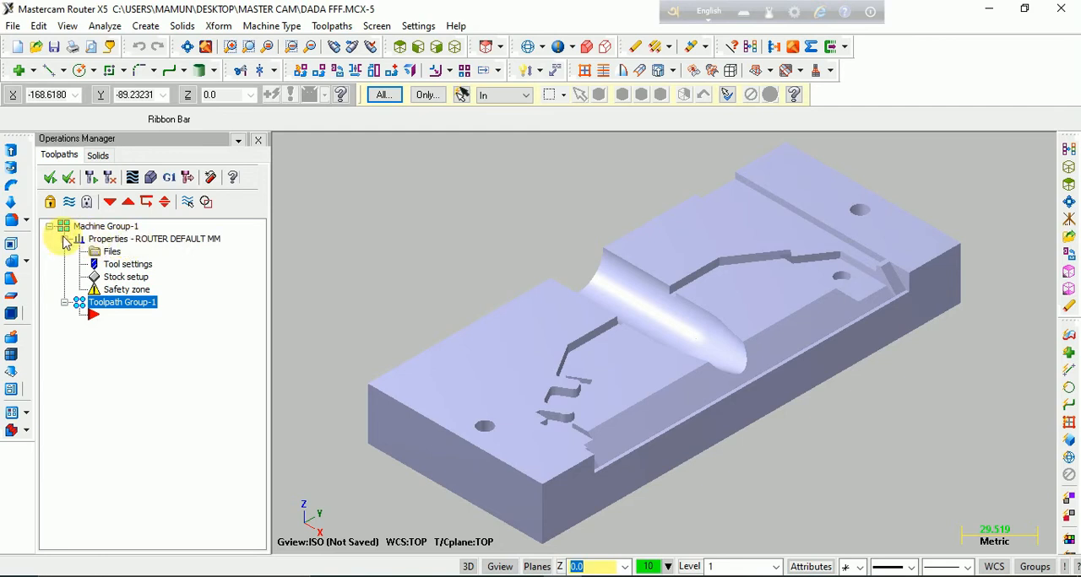
{"action": "left_click", "coordinate": [65, 240]}
{"action": "left_click", "coordinate": [65, 240]}
{"action": "left_click", "coordinate": [110, 279]}
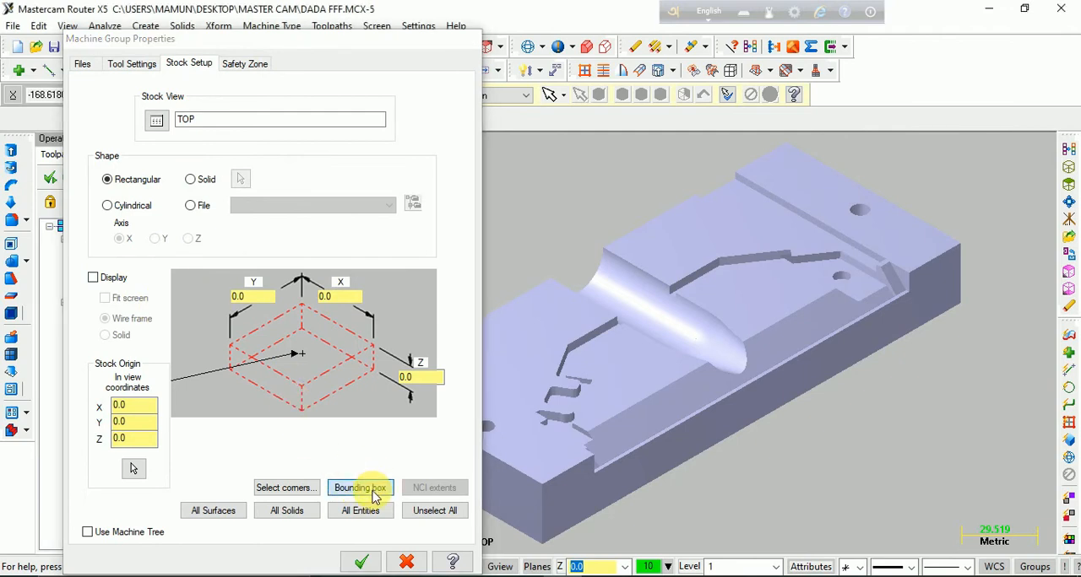
{"action": "left_click", "coordinate": [360, 488]}
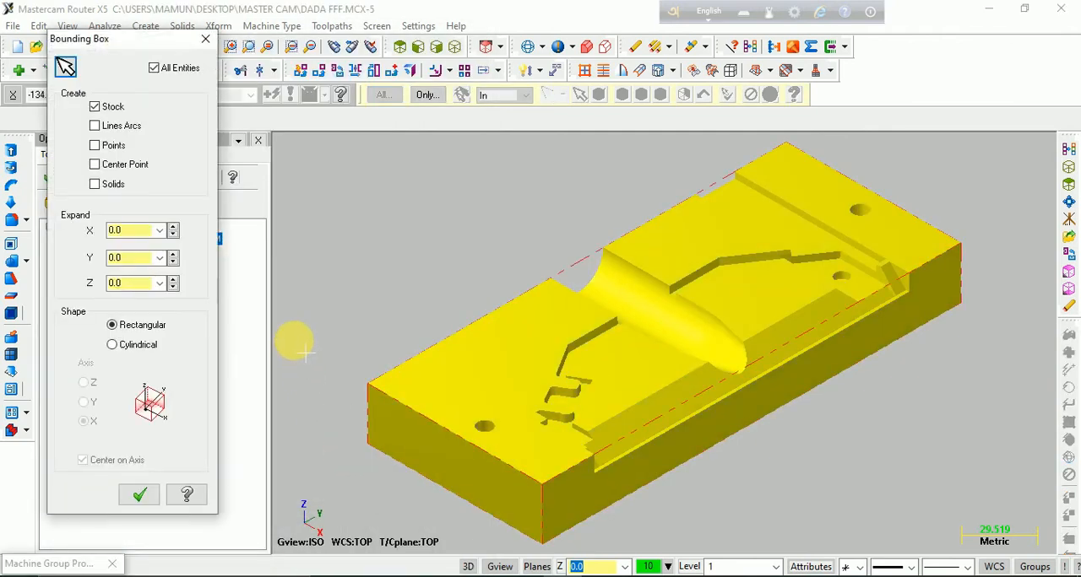
{"action": "left_click", "coordinate": [105, 149]}
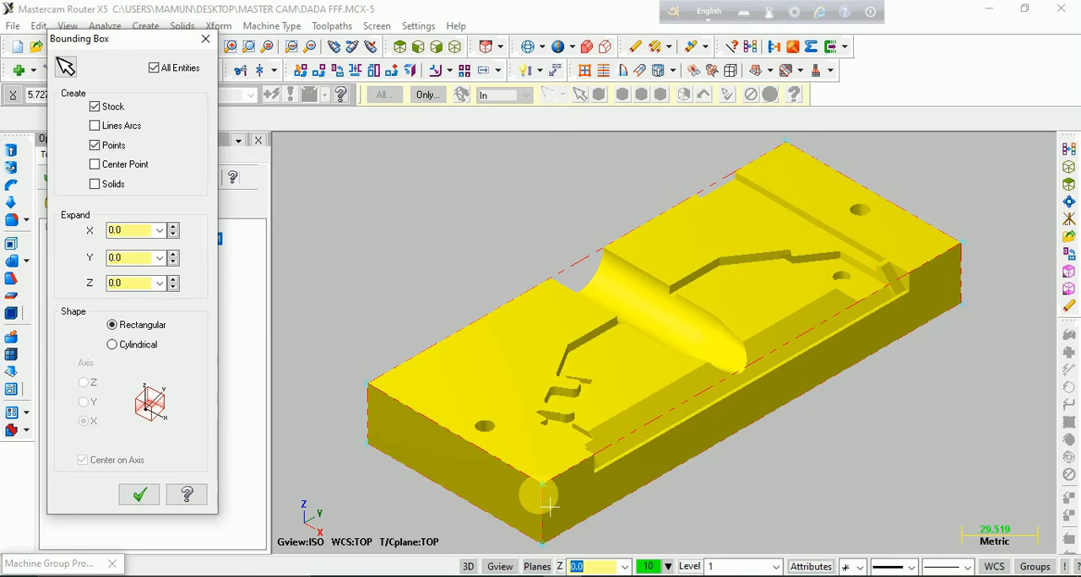
{"action": "left_click", "coordinate": [140, 495]}
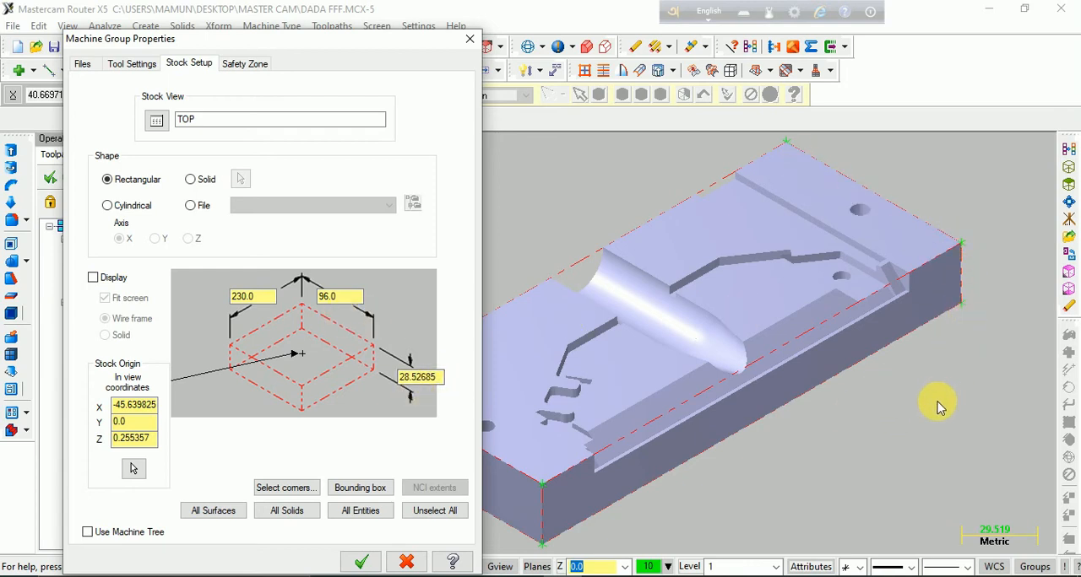
{"action": "left_click", "coordinate": [360, 562]}
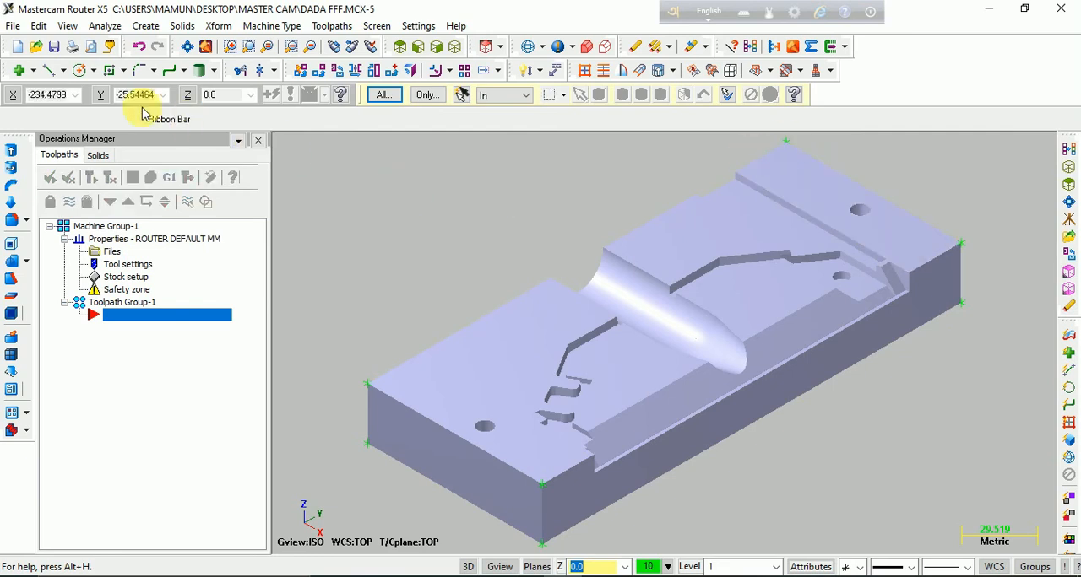
Draw a diagonal line across the plate's top face between two opposite bounding box corner points
{"action": "left_click", "coordinate": [49, 72]}
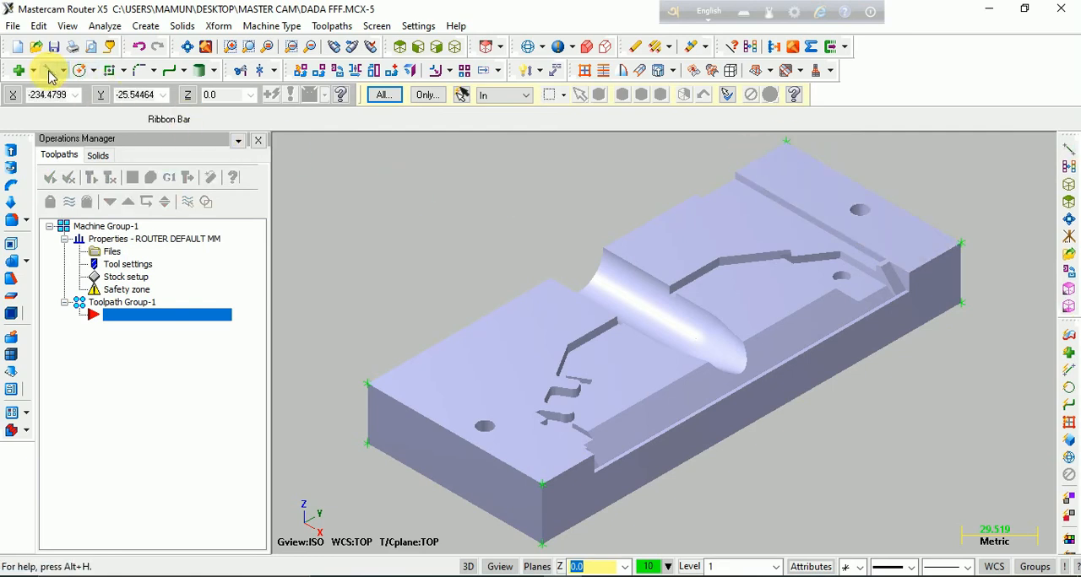
{"action": "left_click", "coordinate": [367, 385]}
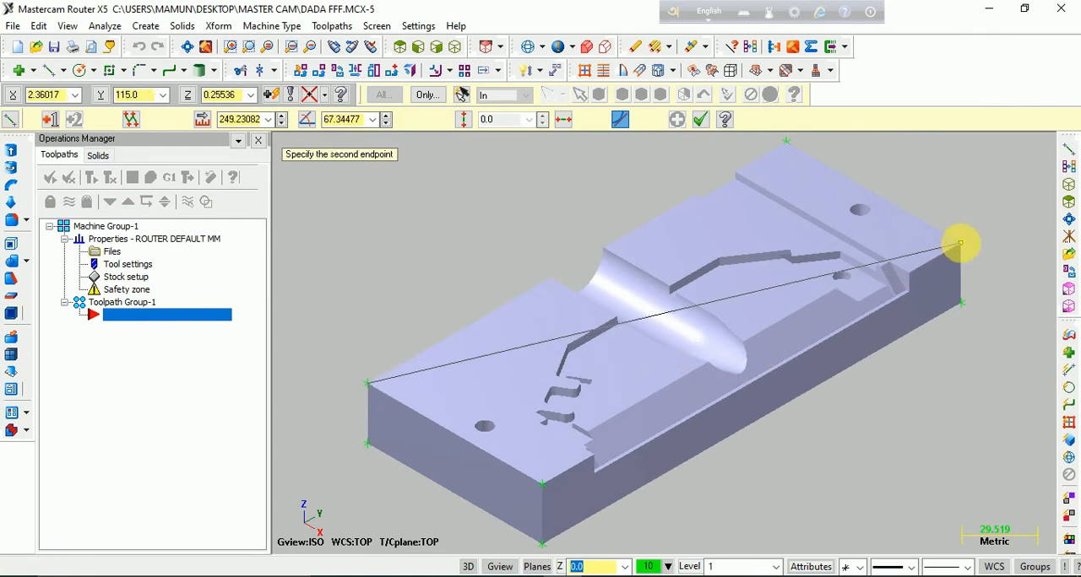
{"action": "left_click", "coordinate": [962, 244]}
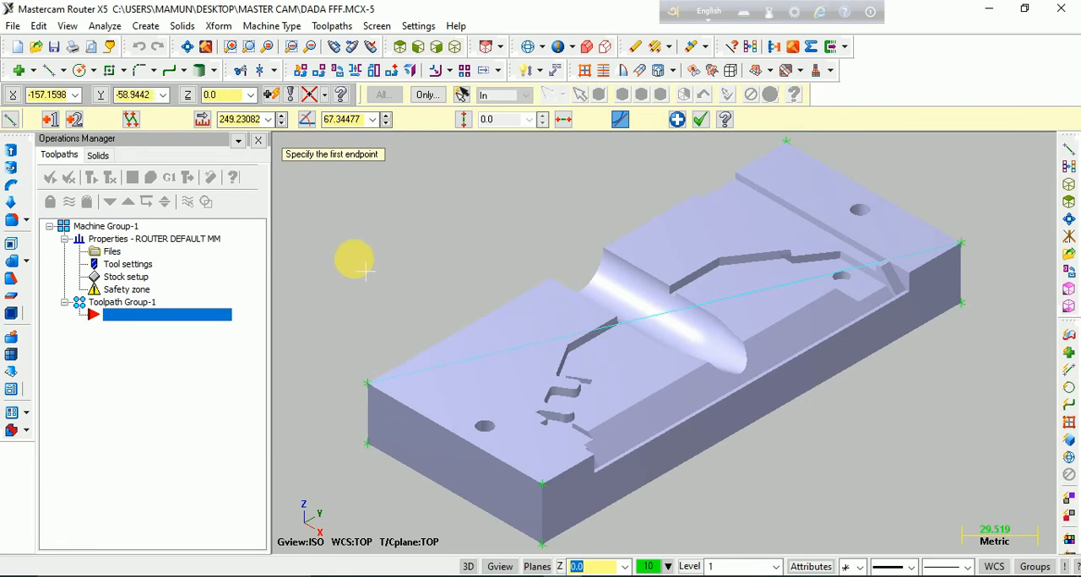
Move all geometry to the origin from the diagonal line's midpoint and clear the transform result colours
{"action": "left_click", "coordinate": [398, 73]}
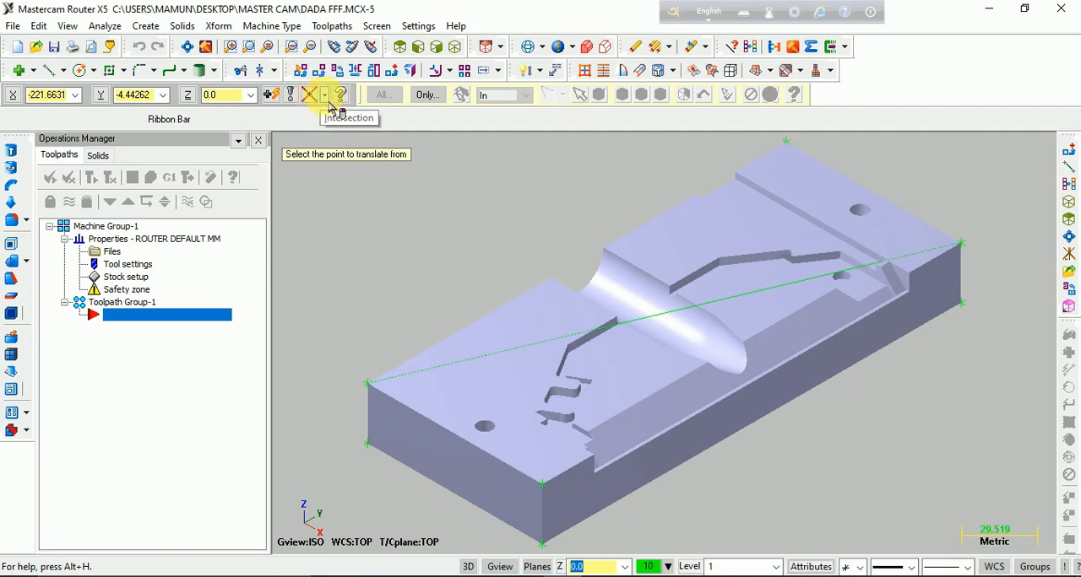
{"action": "left_click", "coordinate": [324, 95]}
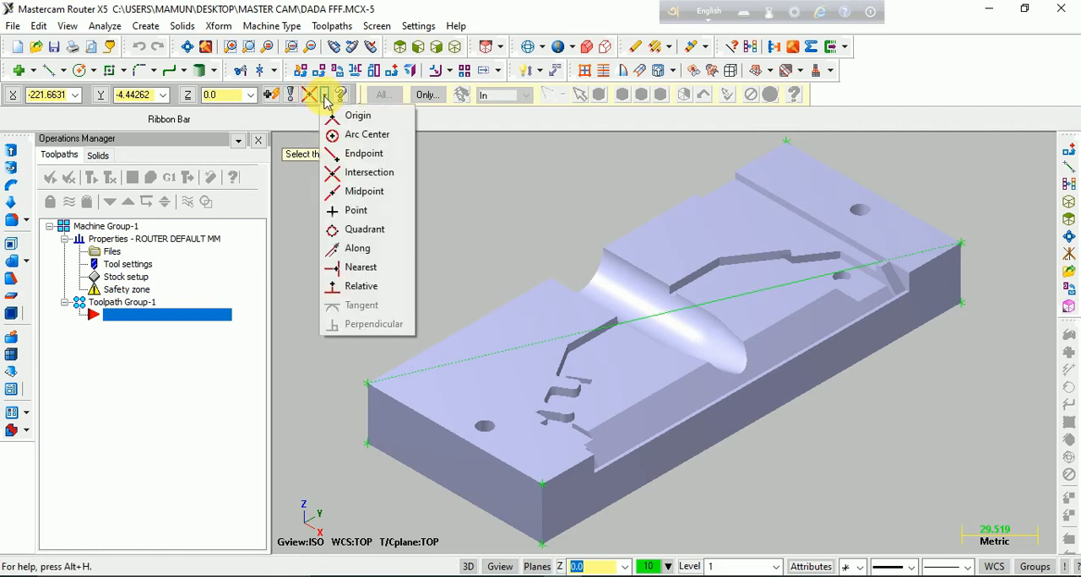
{"action": "left_click", "coordinate": [372, 197]}
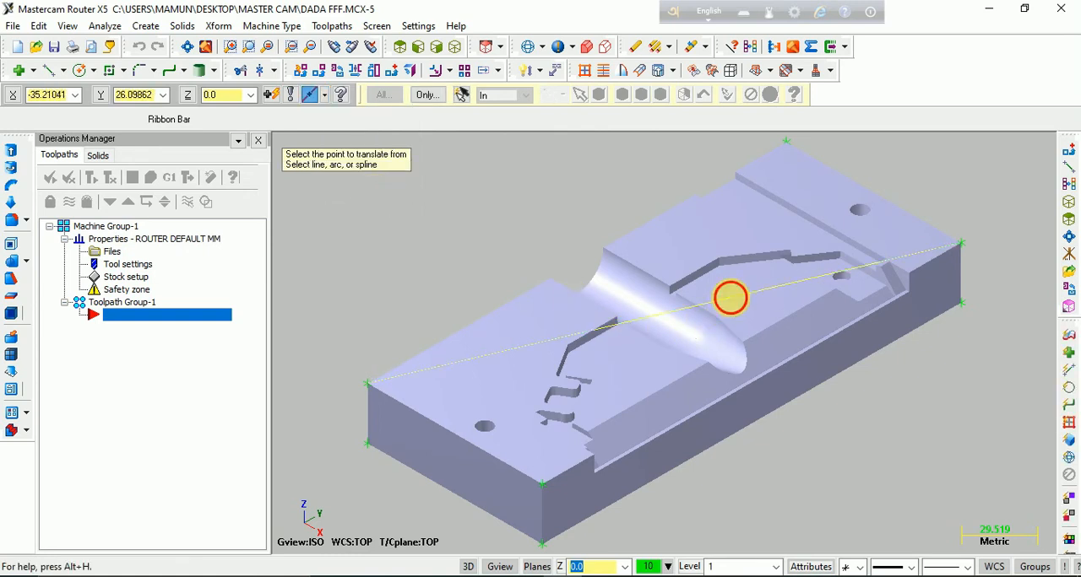
{"action": "left_click", "coordinate": [730, 297]}
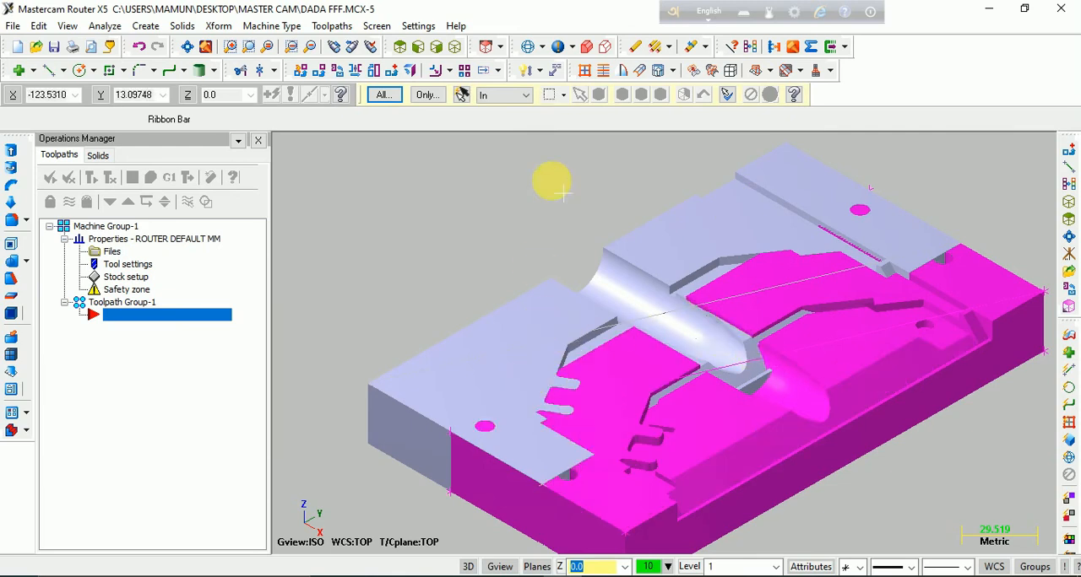
{"action": "left_click", "coordinate": [750, 47]}
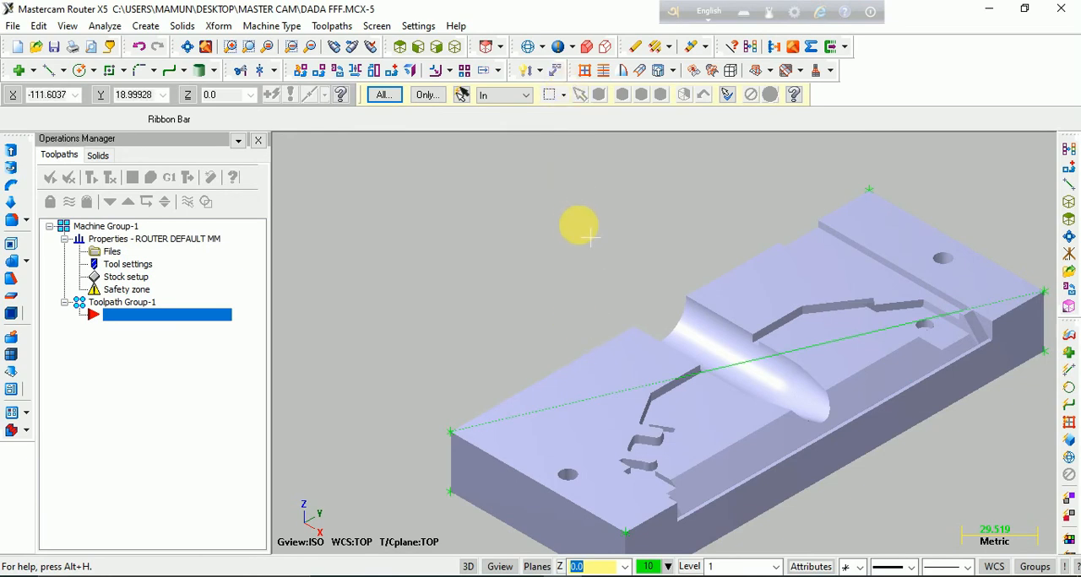
Display the coordinate axes, check the origin against the plate in rotated, top, front and isometric views, and hide the axes
{"action": "key", "text": "F9"}
{"action": "middle_click_drag", "start_coordinate": [588, 242], "coordinate": [513, 236]}
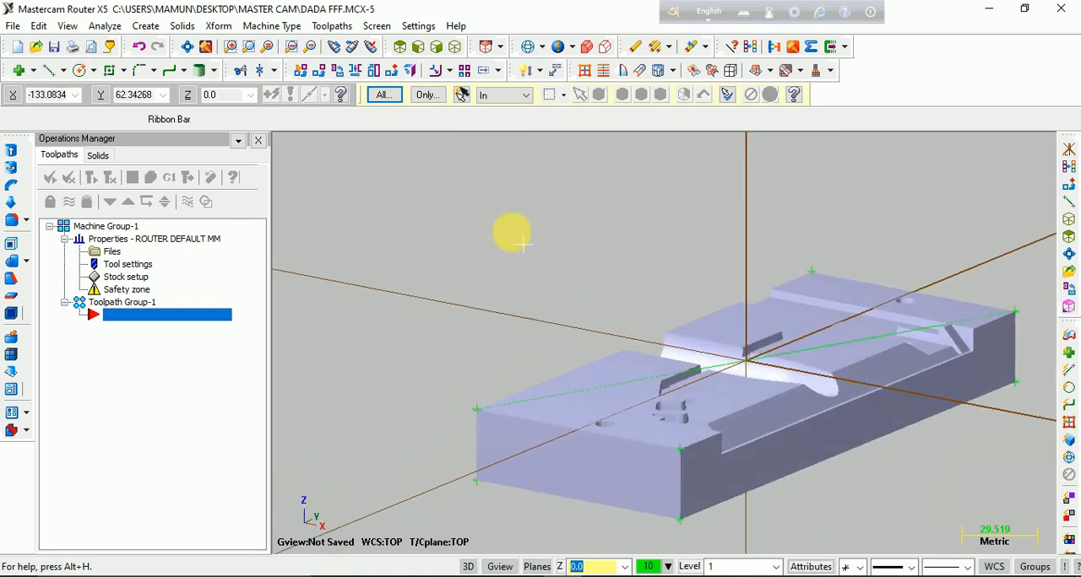
{"action": "left_click", "coordinate": [400, 46]}
{"action": "scroll", "coordinate": [784, 422], "scroll_direction": "down", "scroll_amount": 2}
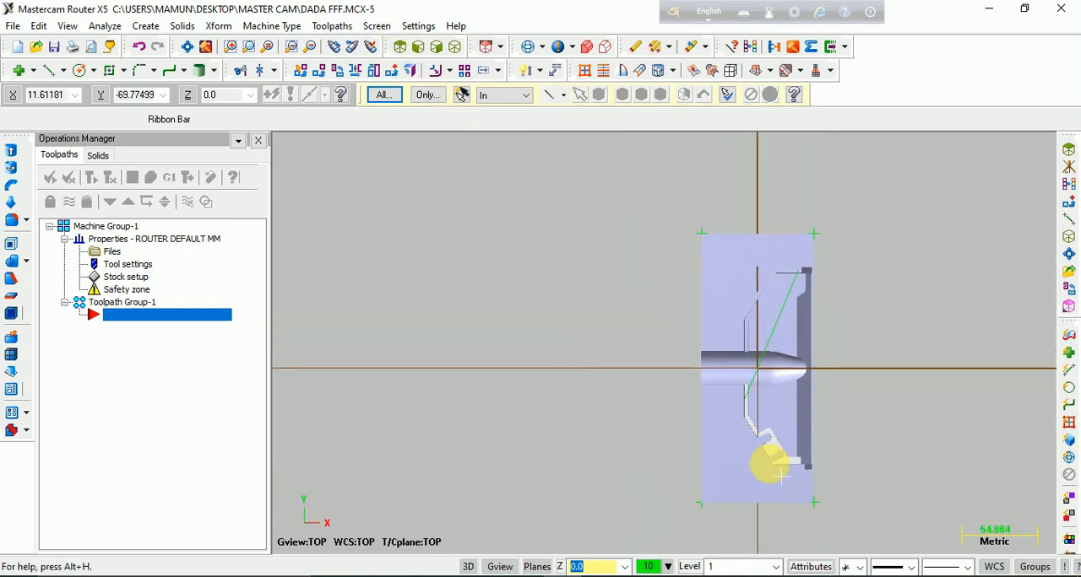
{"action": "left_click", "coordinate": [418, 46]}
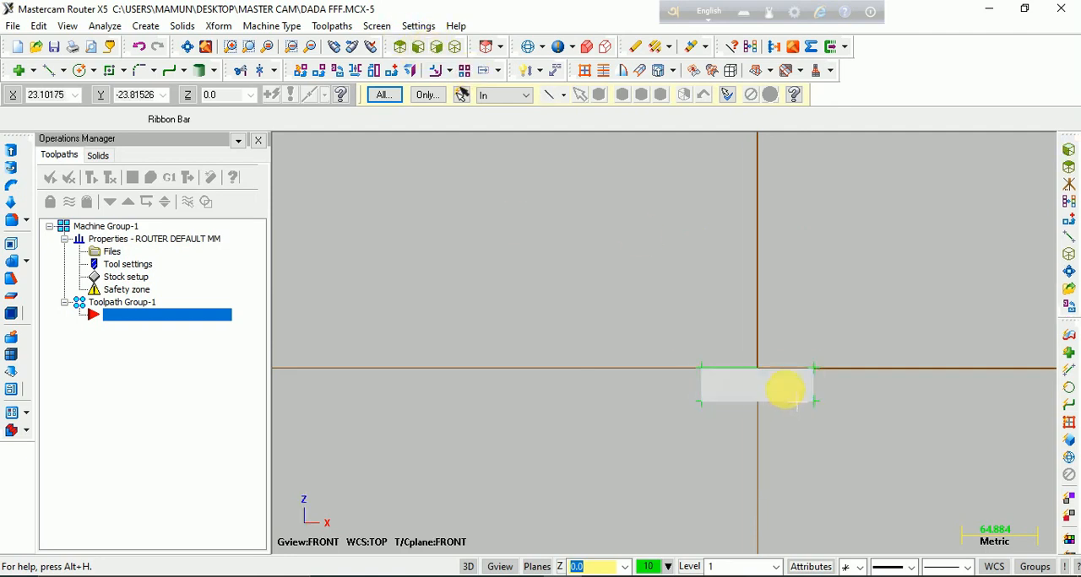
{"action": "scroll", "coordinate": [781, 388], "scroll_direction": "up", "scroll_amount": 3}
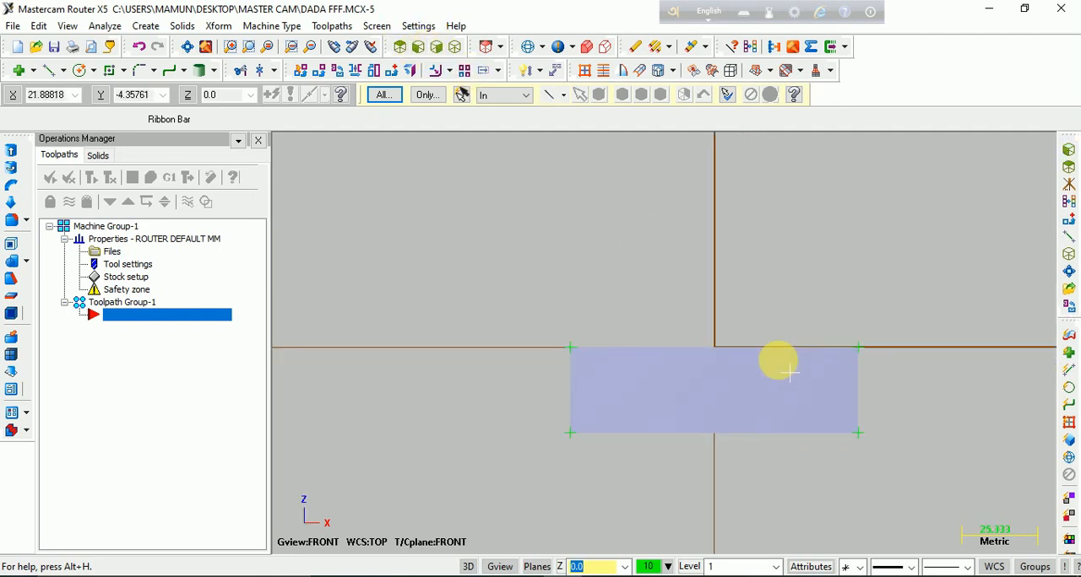
{"action": "left_click", "coordinate": [455, 47]}
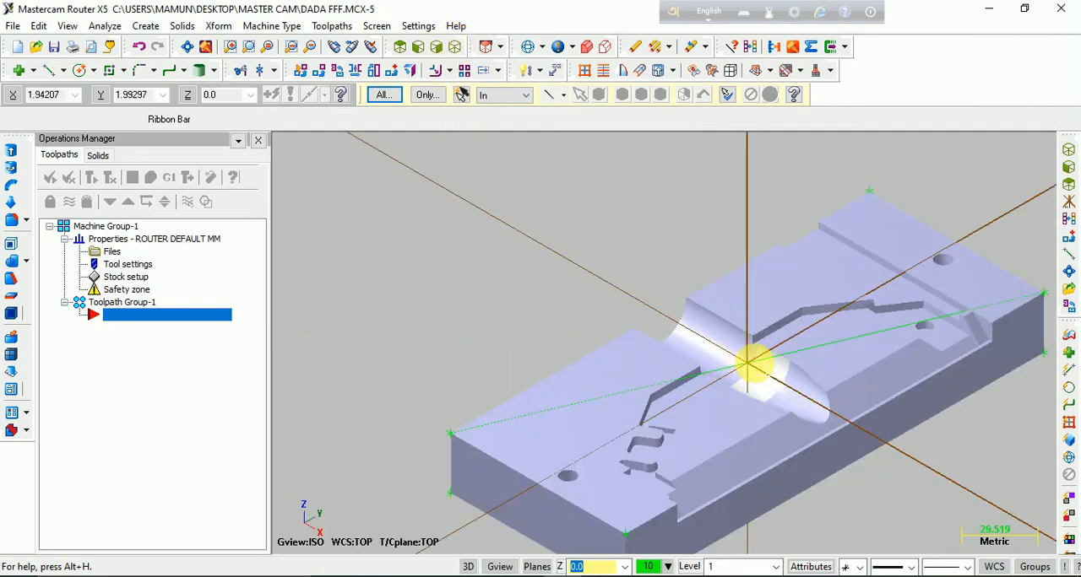
{"action": "key", "text": "F9"}
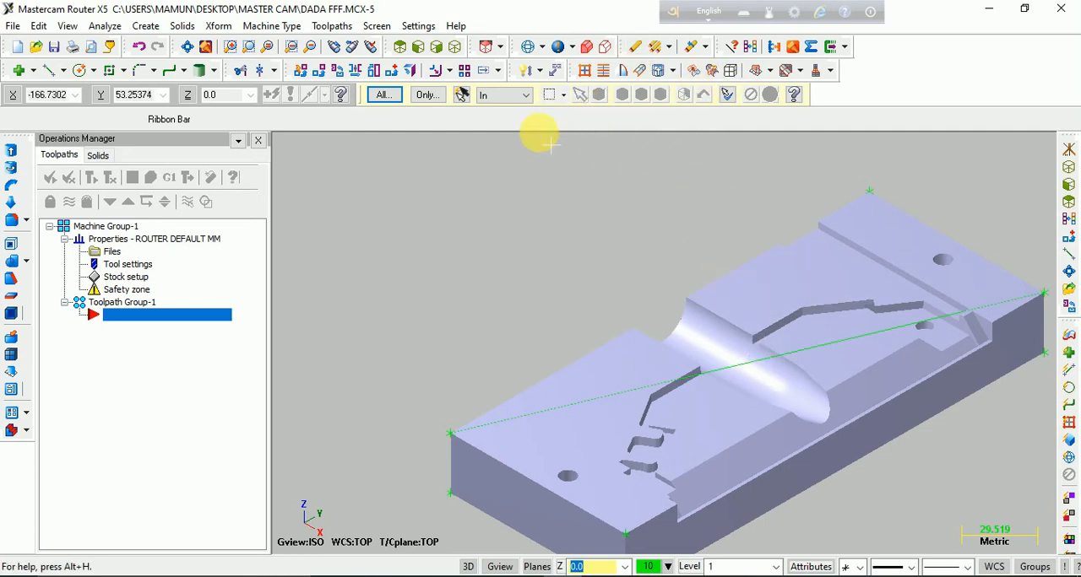
Delete the diagonal construction line across the plate's top face
{"action": "left_click", "coordinate": [576, 98]}
{"action": "left_click", "coordinate": [591, 111]}
{"action": "left_click", "coordinate": [707, 373]}
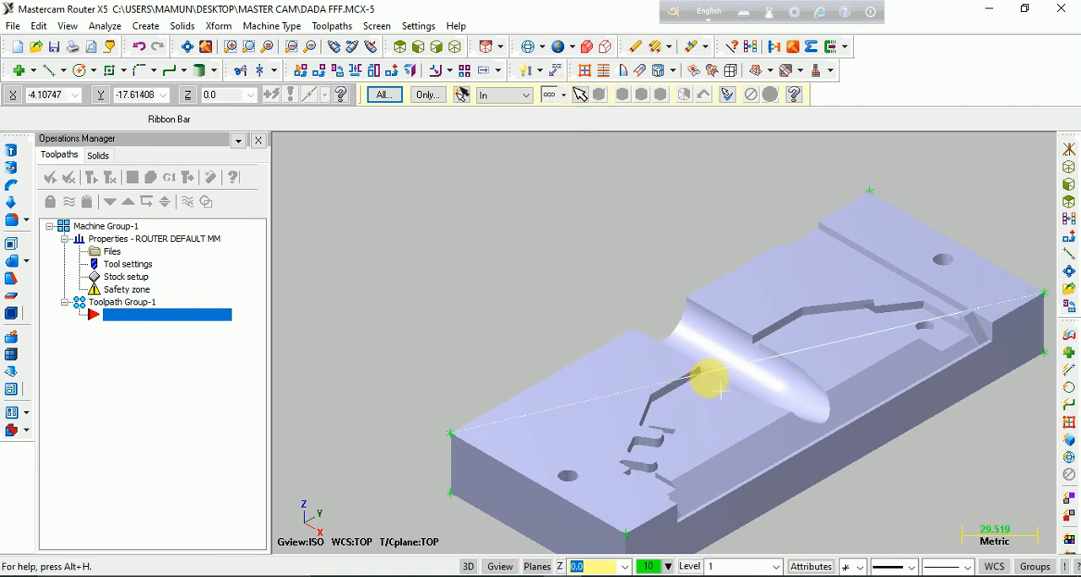
{"action": "left_click", "coordinate": [635, 49]}
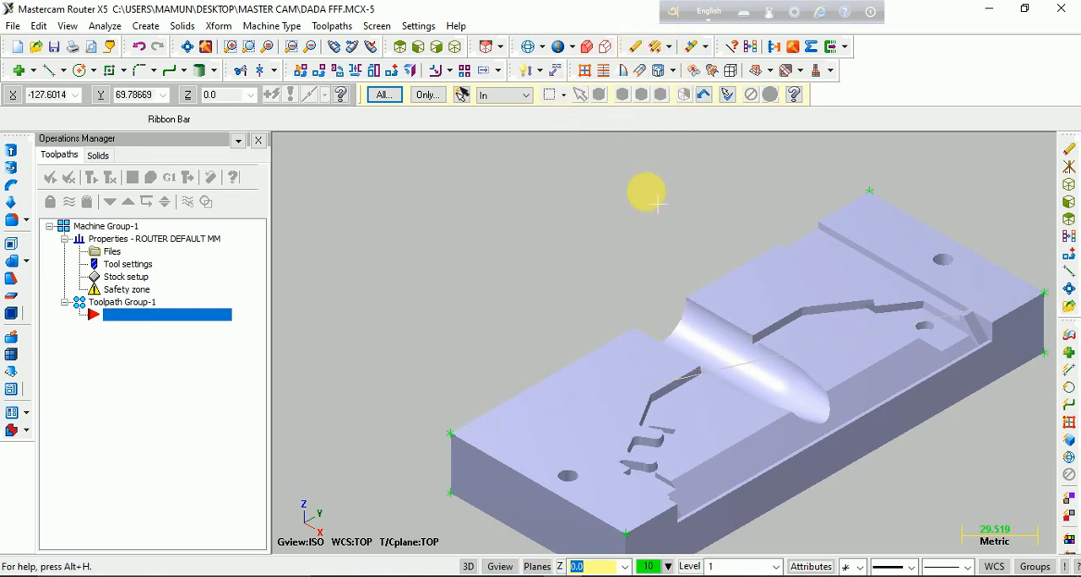
{"action": "left_click", "coordinate": [750, 46]}
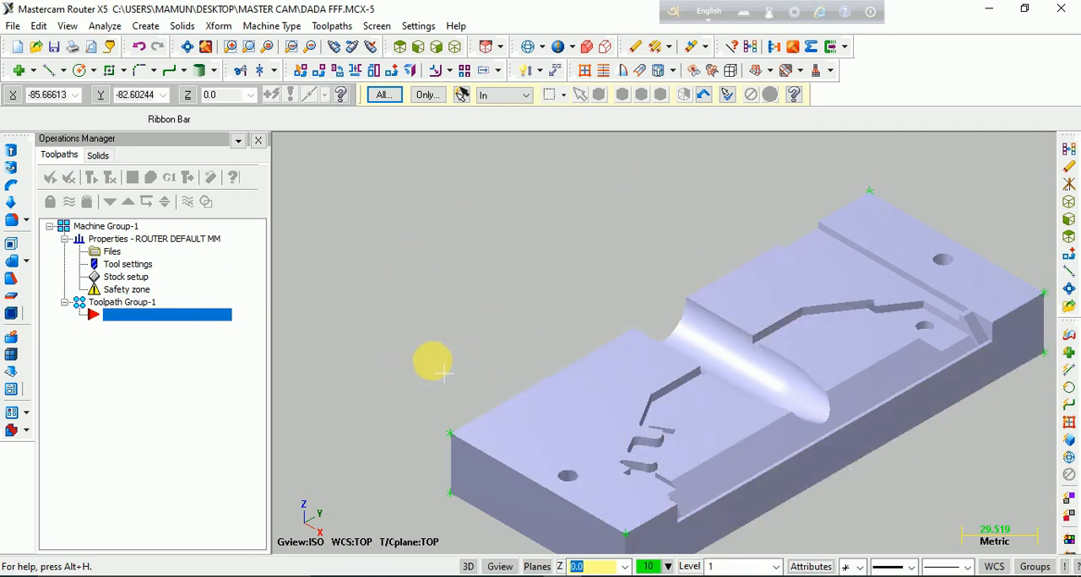
Recalculate the rectangular stock from the bounding box of the moved plate without extra points, and turn off the stock display
{"action": "left_click", "coordinate": [115, 286]}
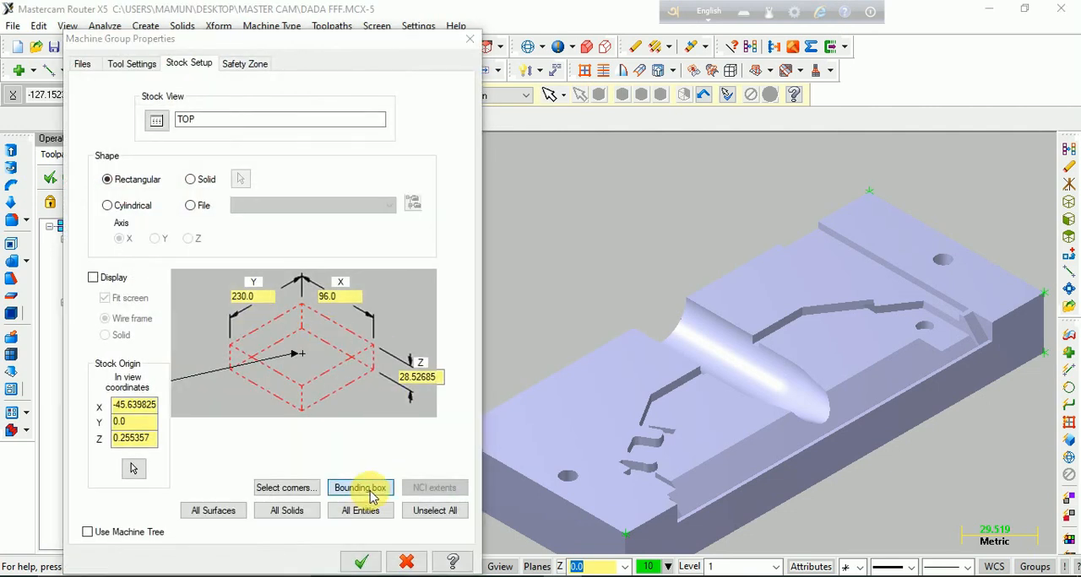
{"action": "left_click", "coordinate": [372, 495]}
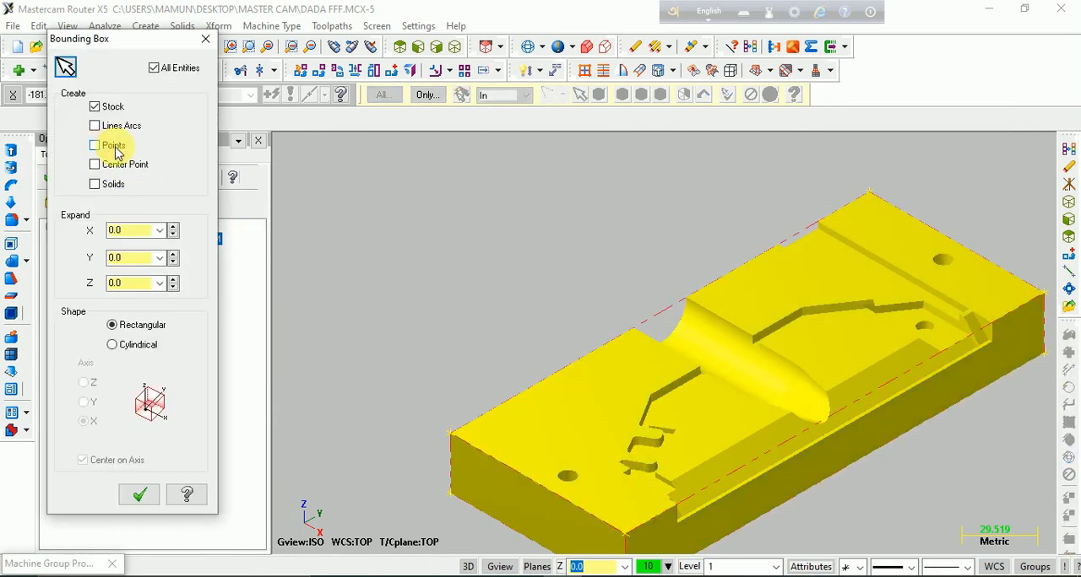
{"action": "left_click", "coordinate": [141, 497]}
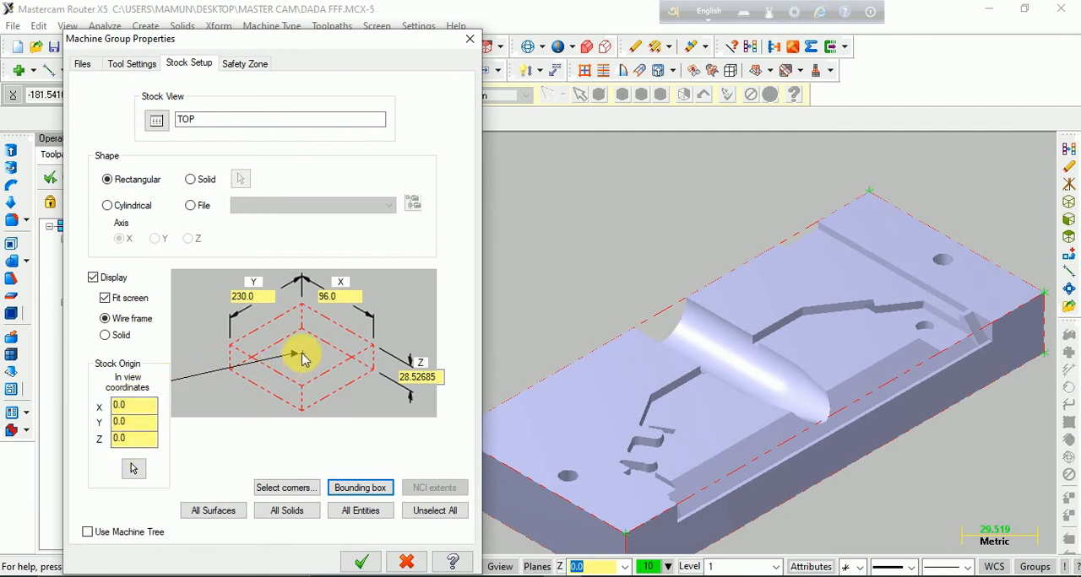
{"action": "left_click", "coordinate": [93, 278]}
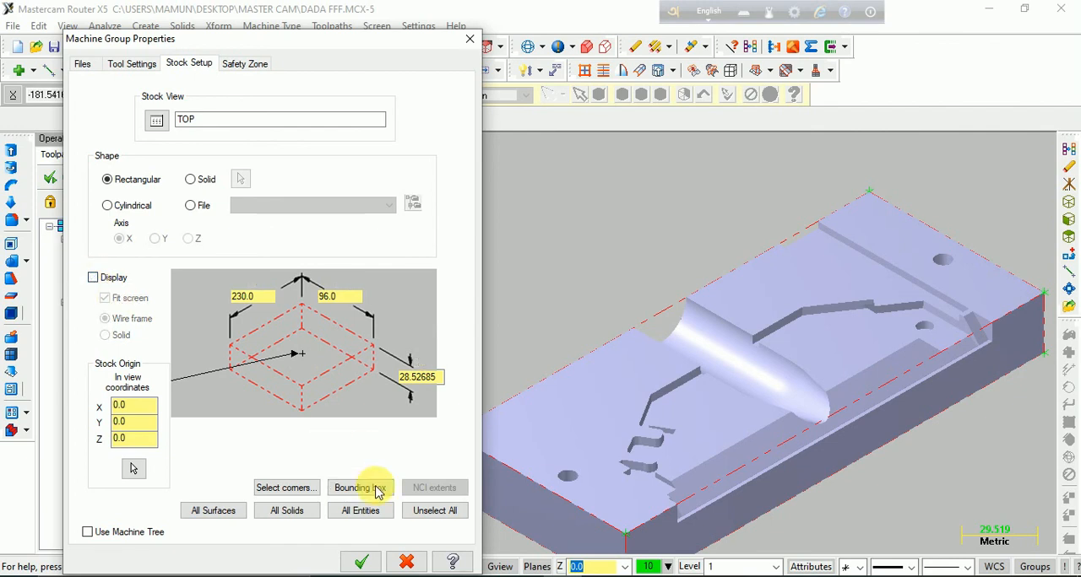
{"action": "left_click", "coordinate": [362, 562]}
Display the coordinate axes, check the origin's position on the whole plate, and hide the axes
{"action": "scroll", "coordinate": [432, 312], "scroll_direction": "down", "scroll_amount": 3}
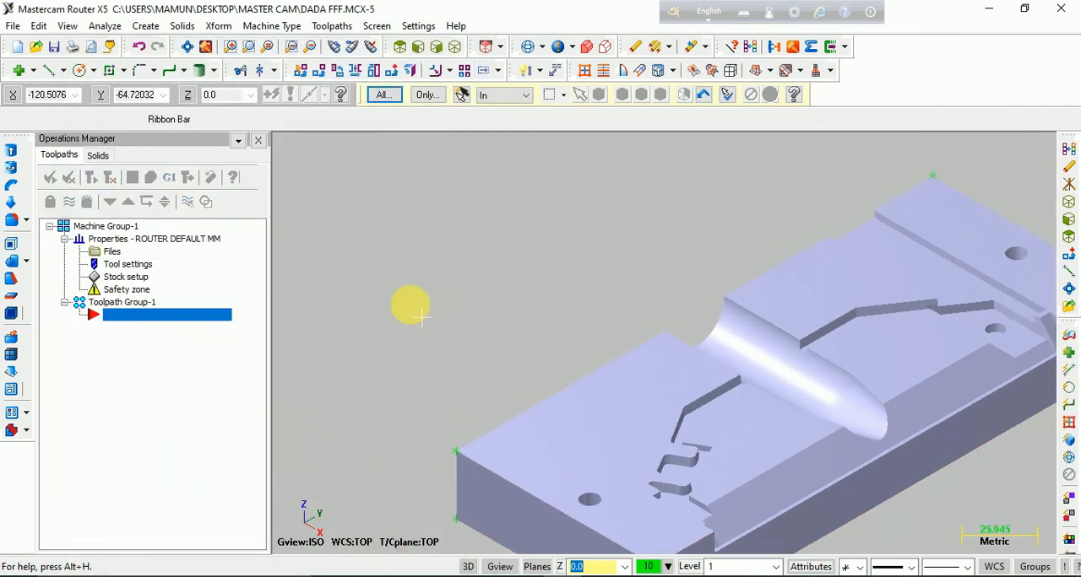
{"action": "key", "text": "F9"}
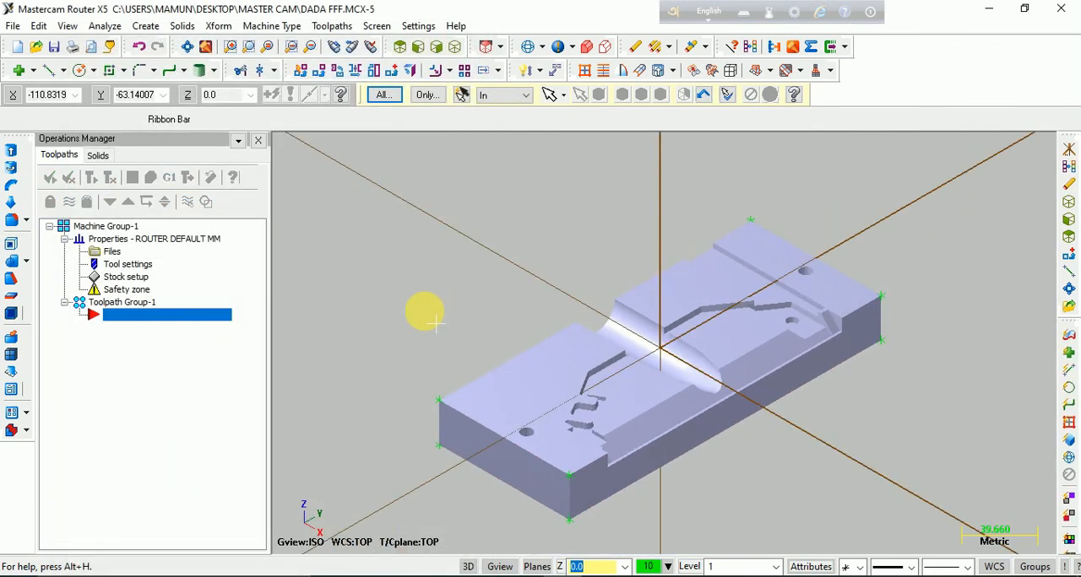
{"action": "key", "text": "F9"}
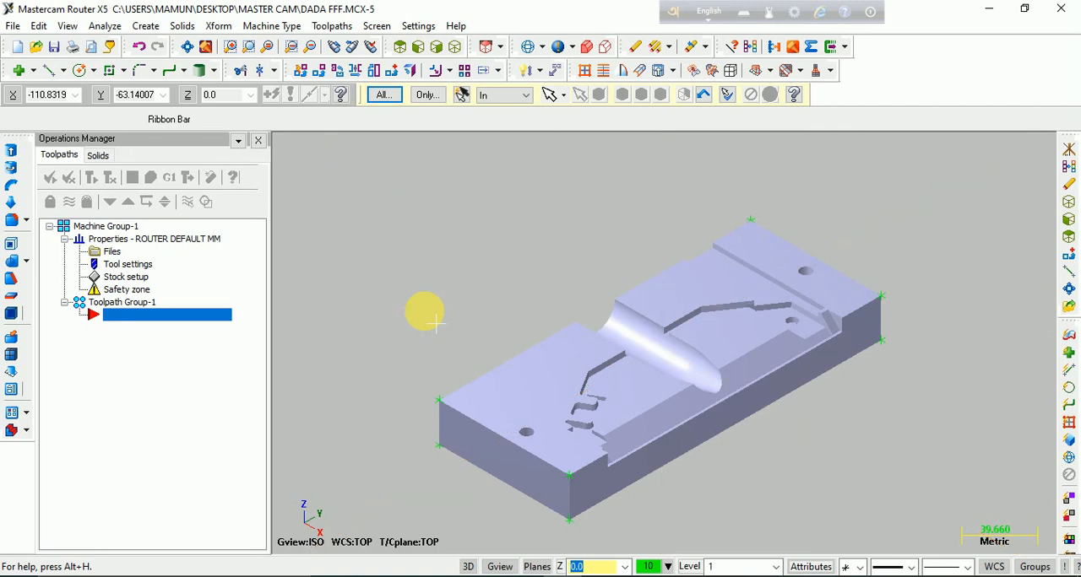